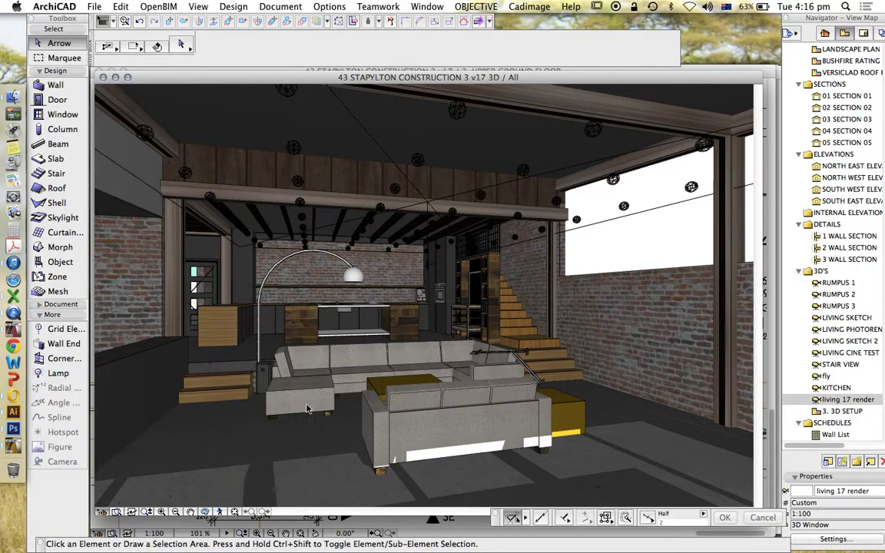
Inspect the dark slab's settings at the room's left and close them unchanged
left_click(157, 46)
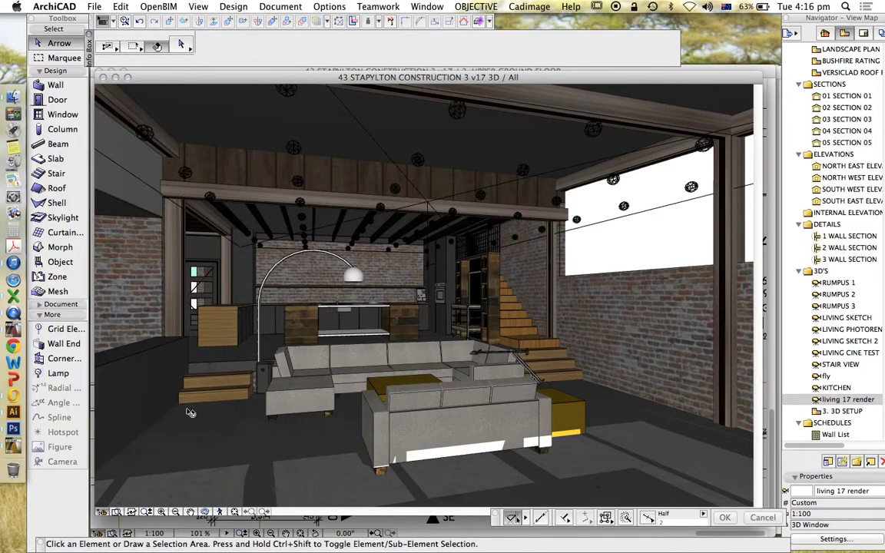
left_click(160, 382)
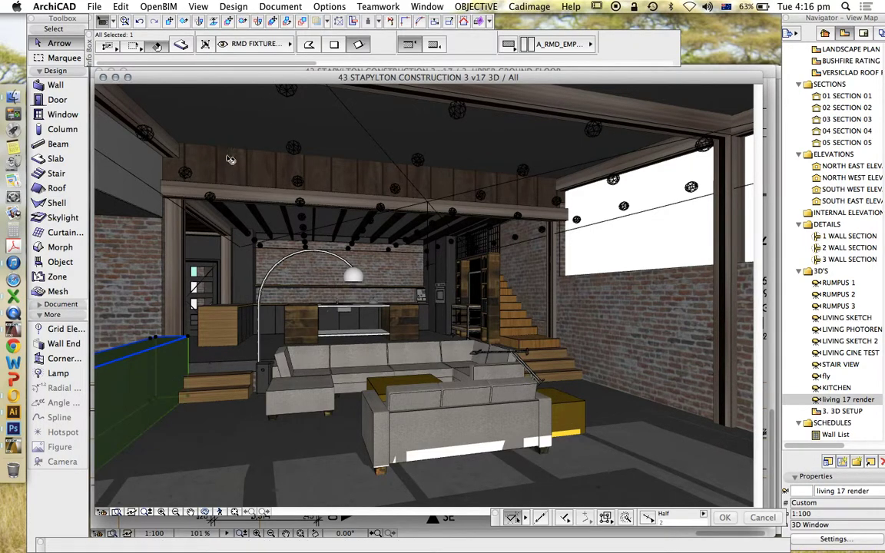
left_click(182, 45)
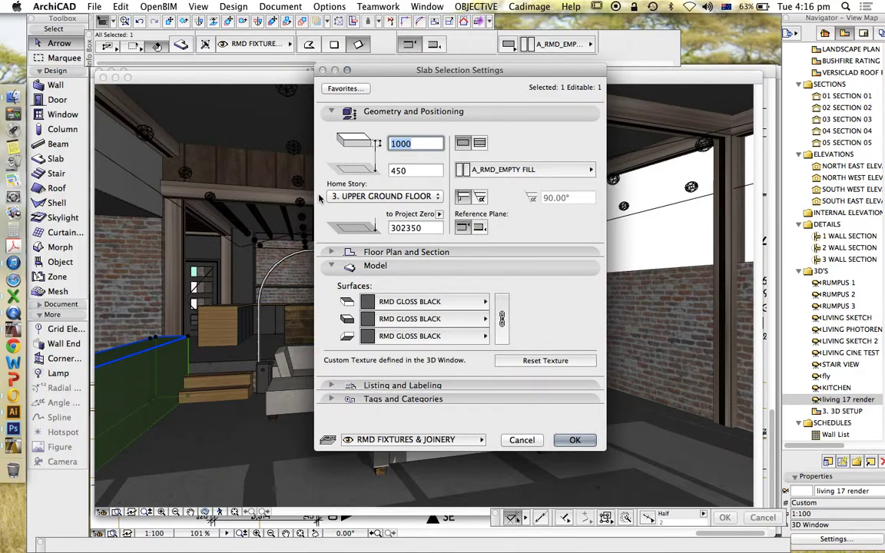
key("Return")
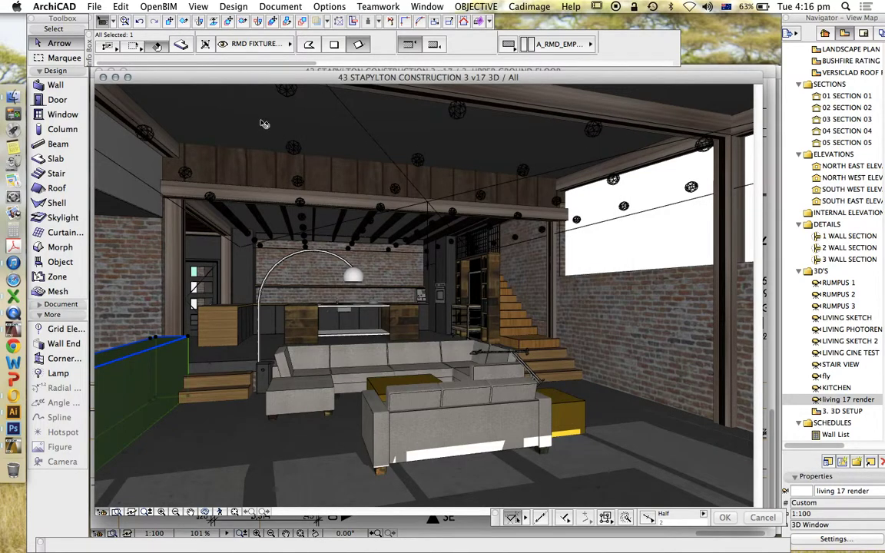
Review the roof and living-room floor slab settings, closing each without changes
left_click(264, 124)
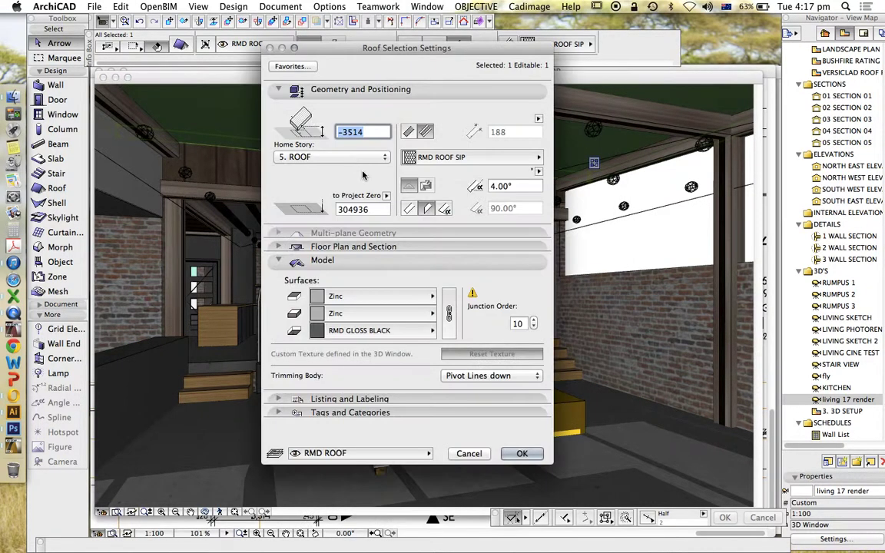
key("super+t")
key("Return")
key("Escape")
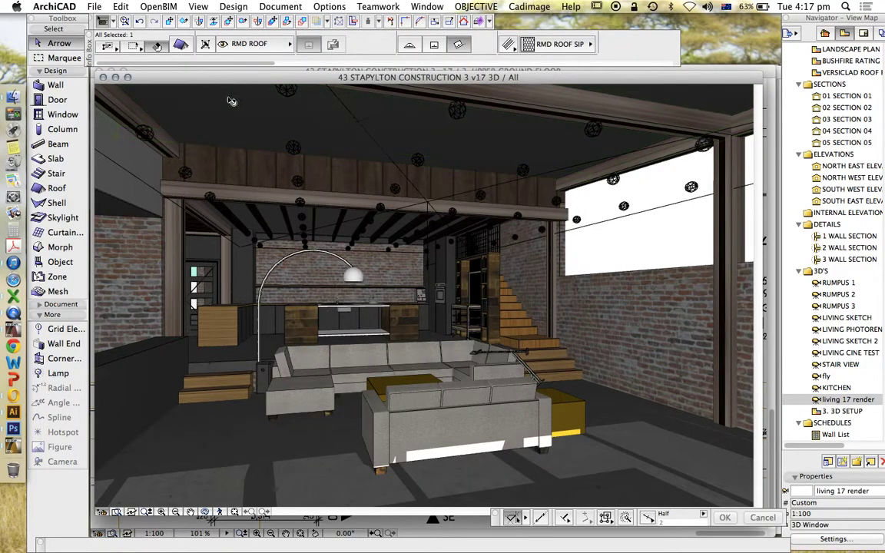
left_click(217, 461)
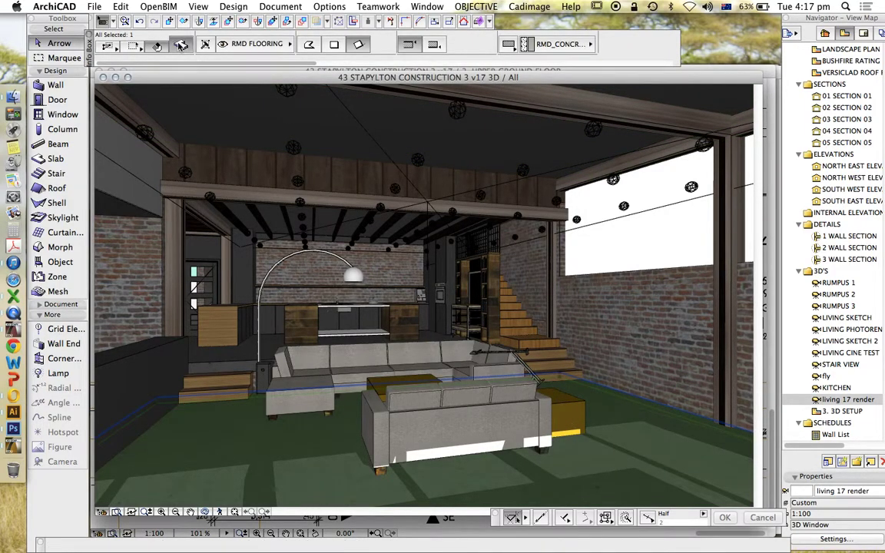
key("super+t")
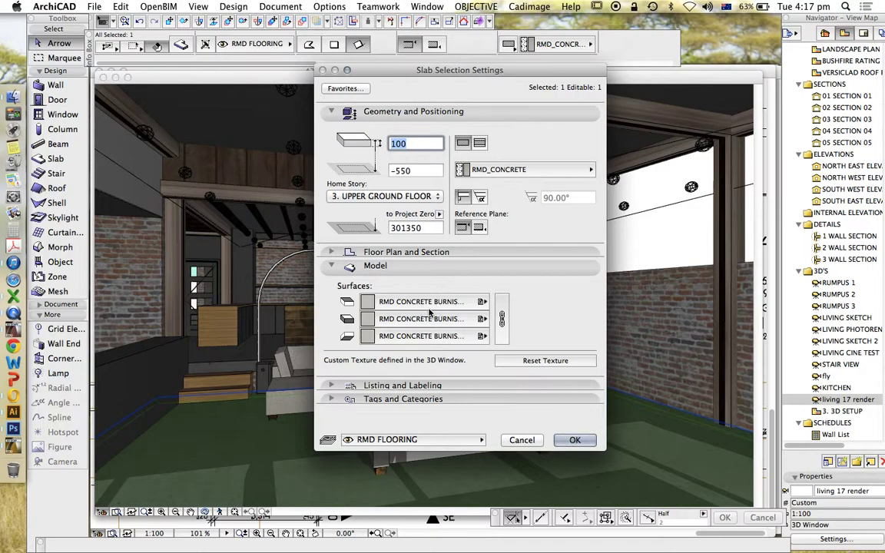
key("Return")
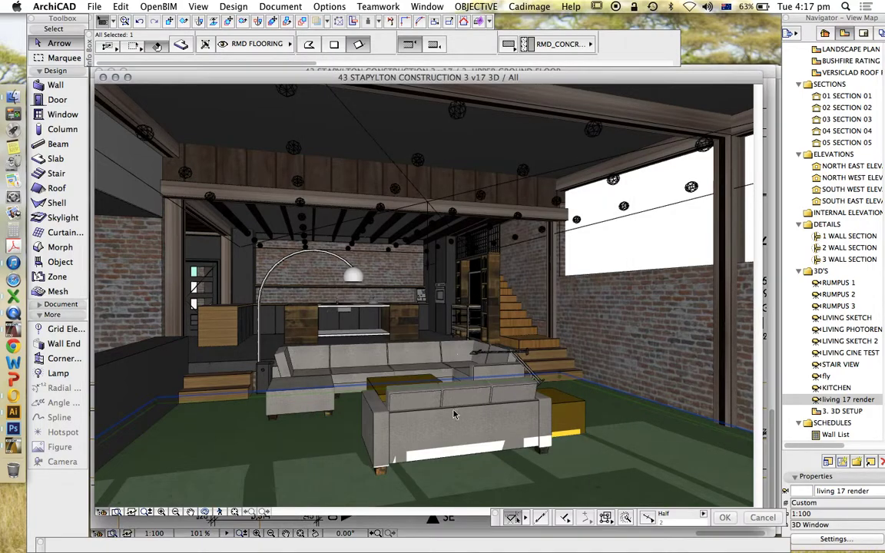
Look through the front sofa's style, appearance, parameter and surface material settings
left_click(453, 419)
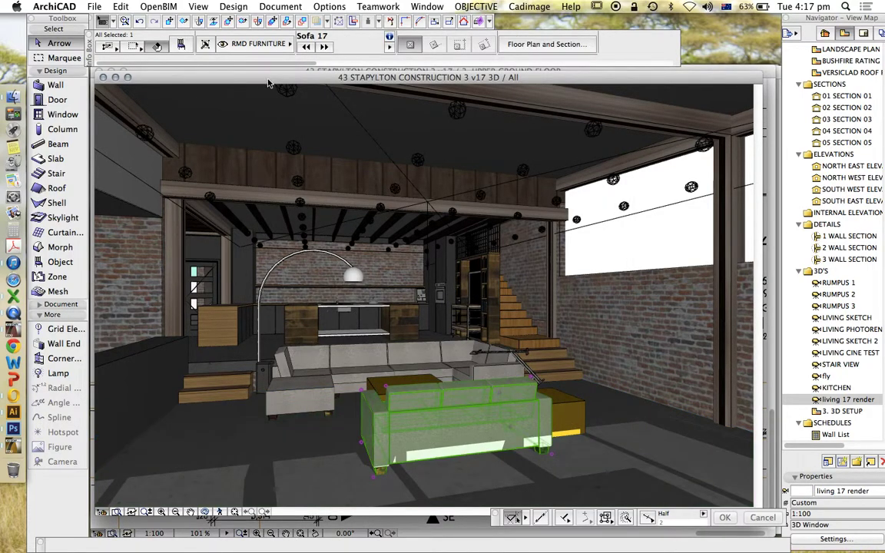
key("super+t")
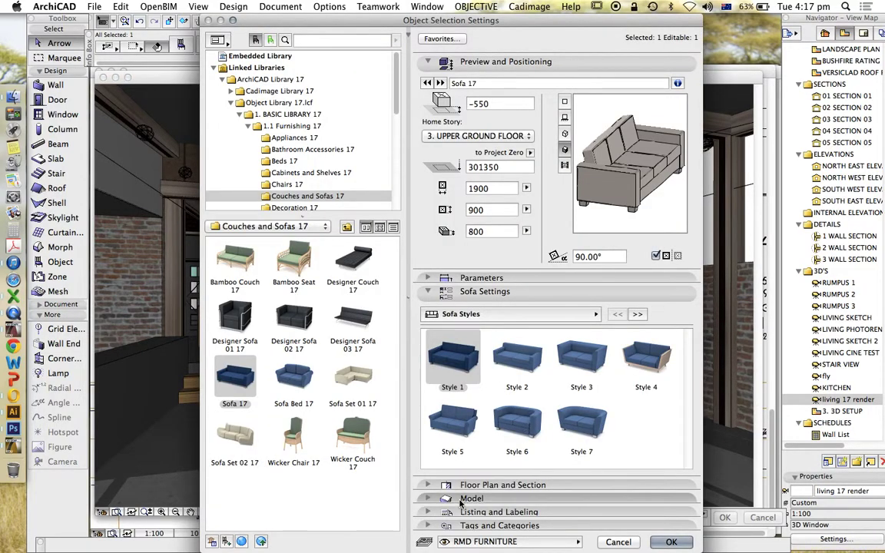
left_click(472, 518)
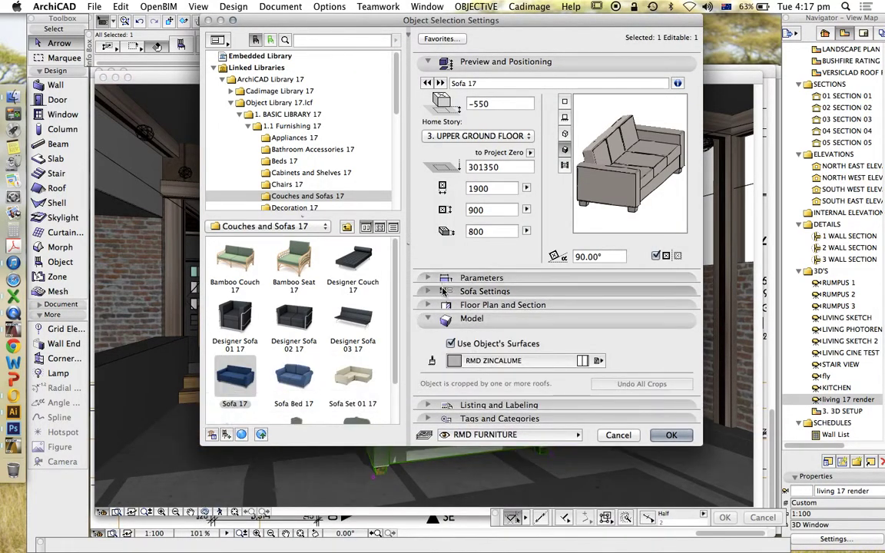
left_click(510, 307)
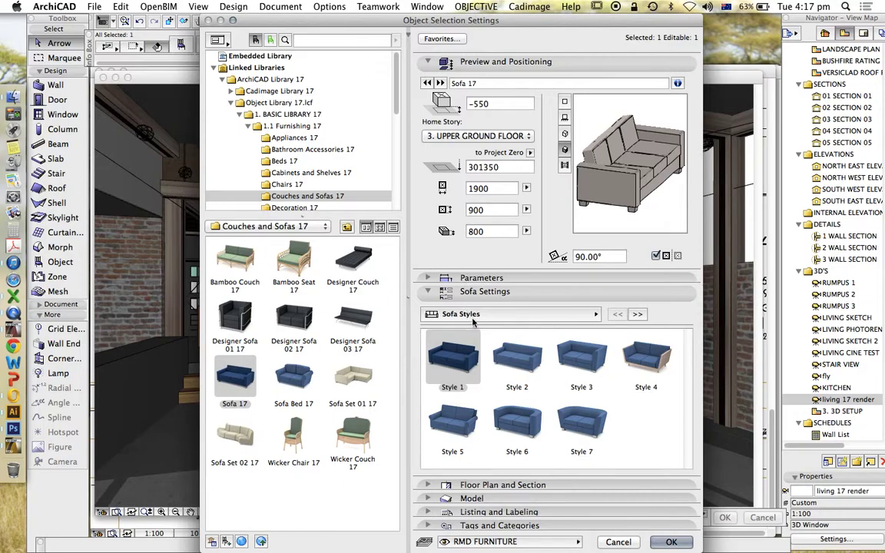
left_click(595, 314)
left_click(634, 346)
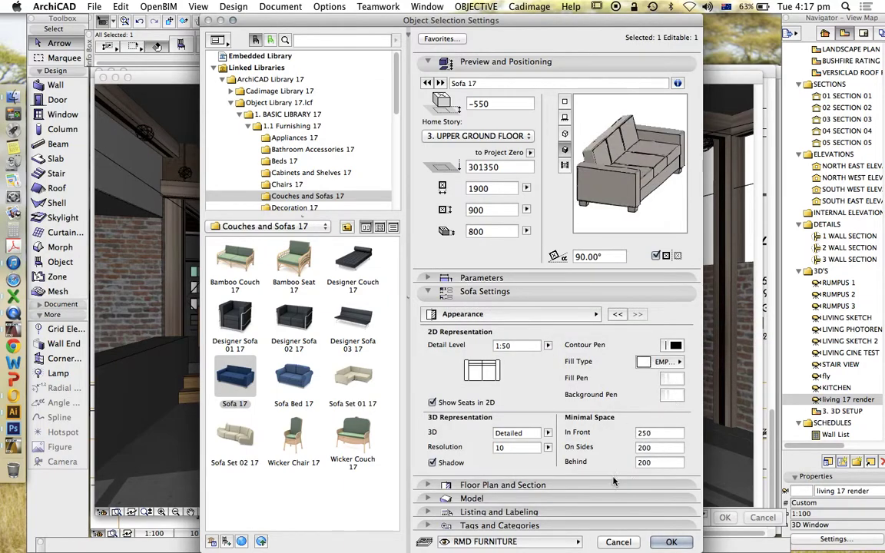
left_click(503, 279)
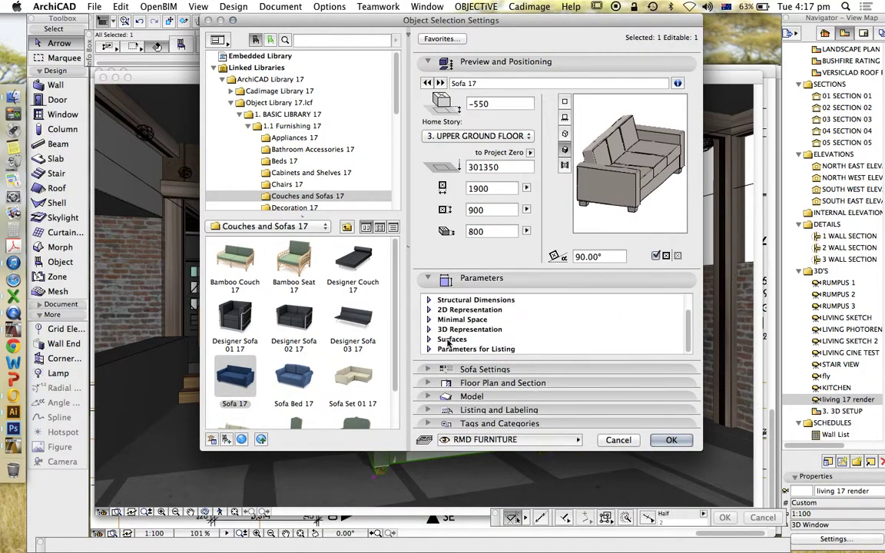
left_click(449, 393)
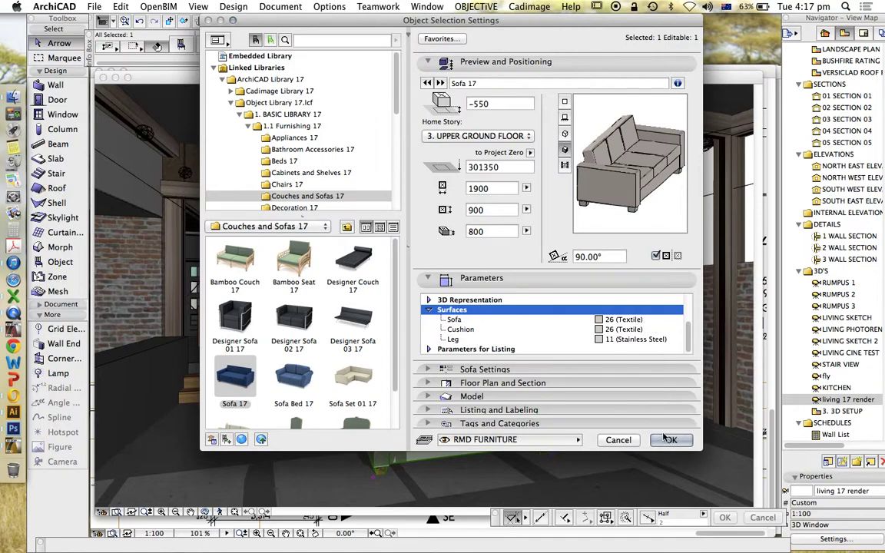
key("Return")
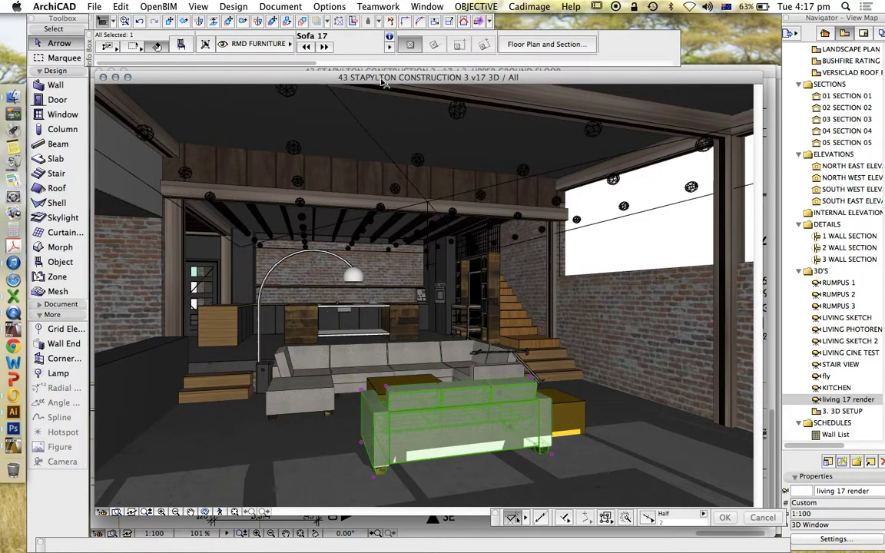
key("Escape")
Open the Surfaces settings from Options > Element Attributes and centre the dialog
left_click(329, 6)
mouse_move(358, 22)
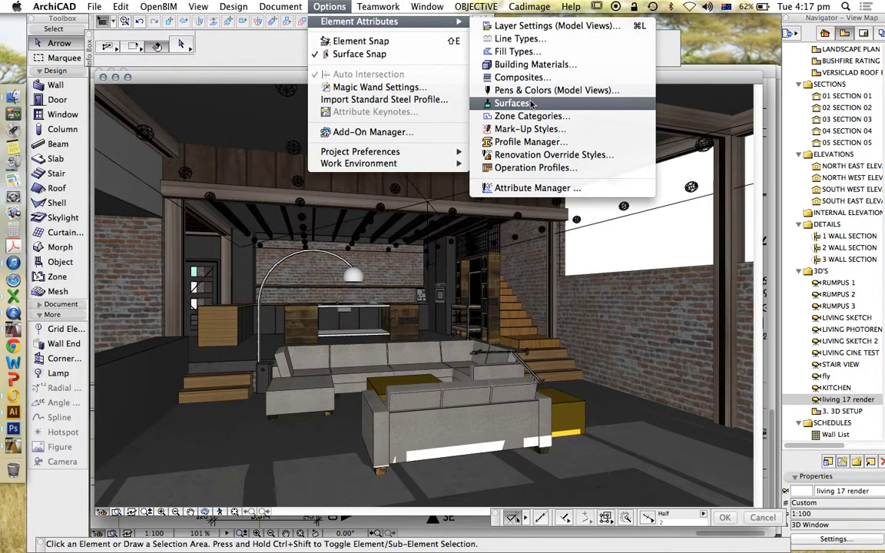
left_click(530, 103)
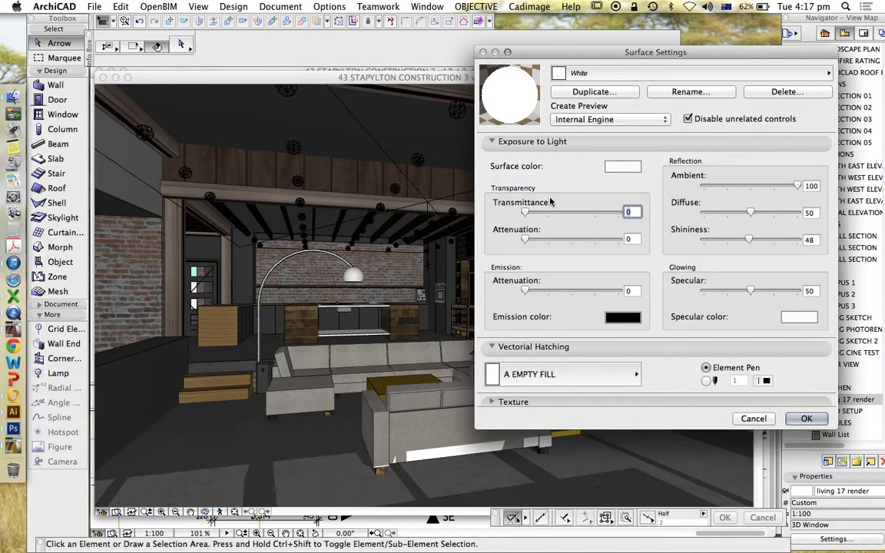
left_click_drag(623, 46, 436, 49)
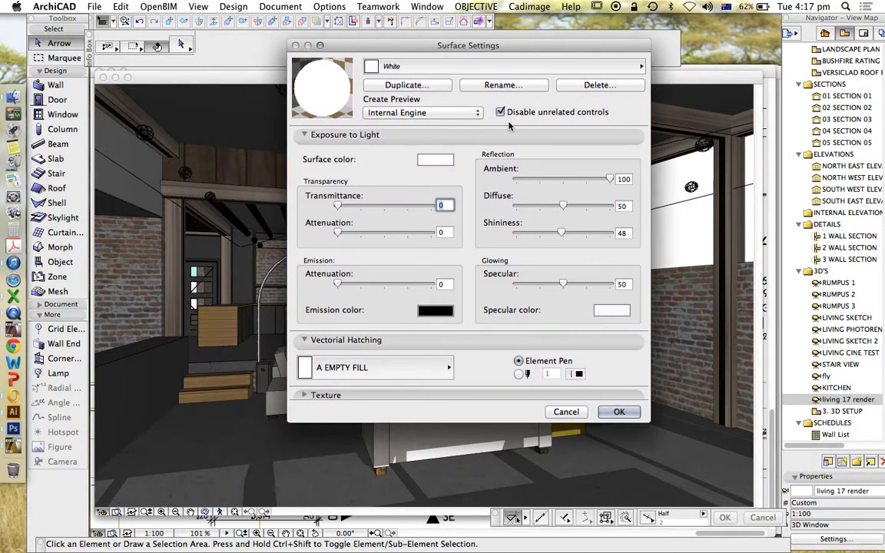
Choose RMD GLOSS BLACK from the surface list for editing
left_click(400, 67)
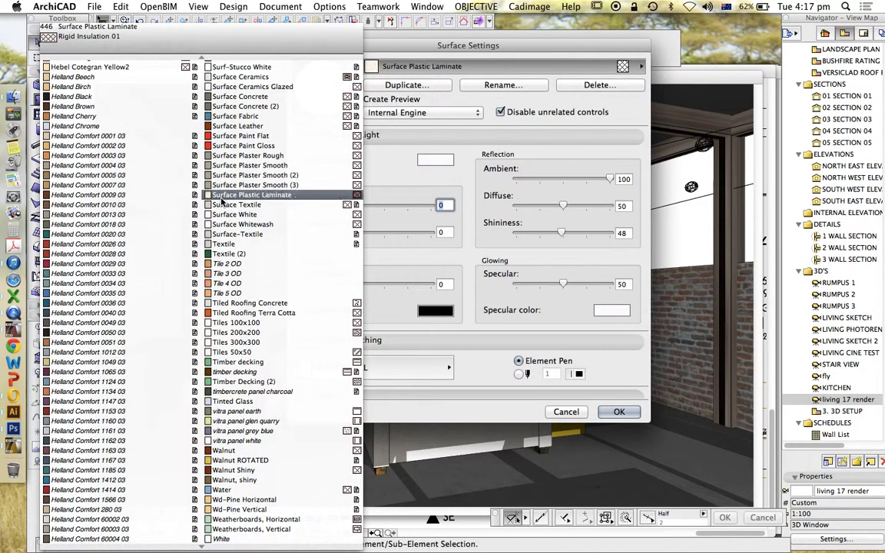
scroll(231, 197, "down", 10)
scroll(232, 198, "up", 15)
scroll(232, 198, "up", 10)
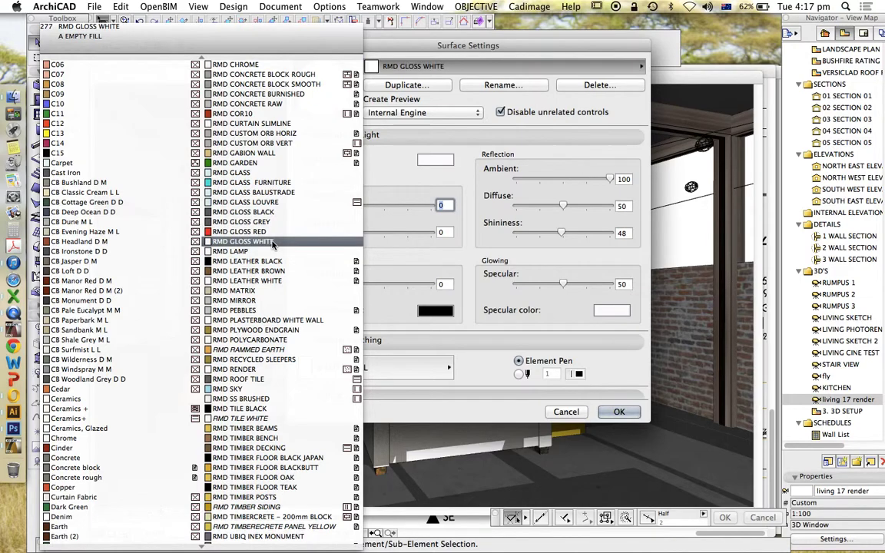
left_click(275, 216)
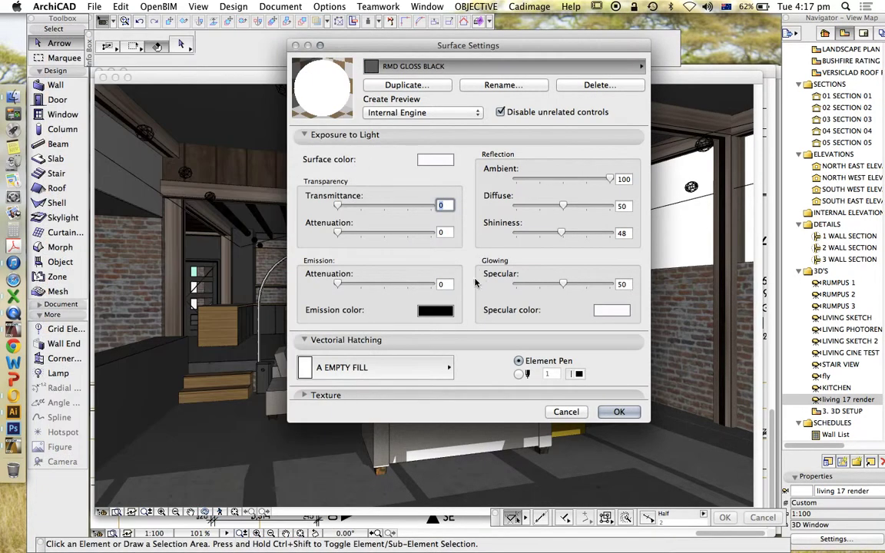
Set the surface preview engine to LightWorks after briefly trying OpenGL
left_click(415, 113)
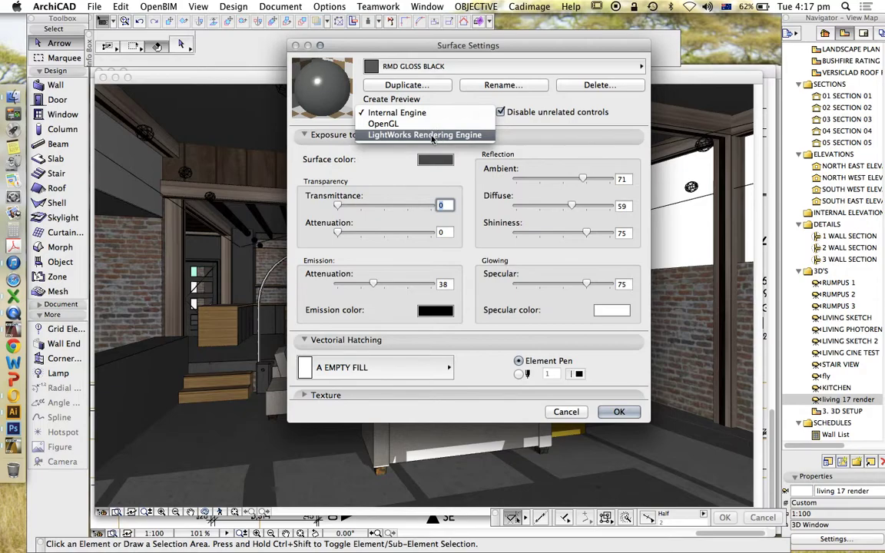
left_click(431, 136)
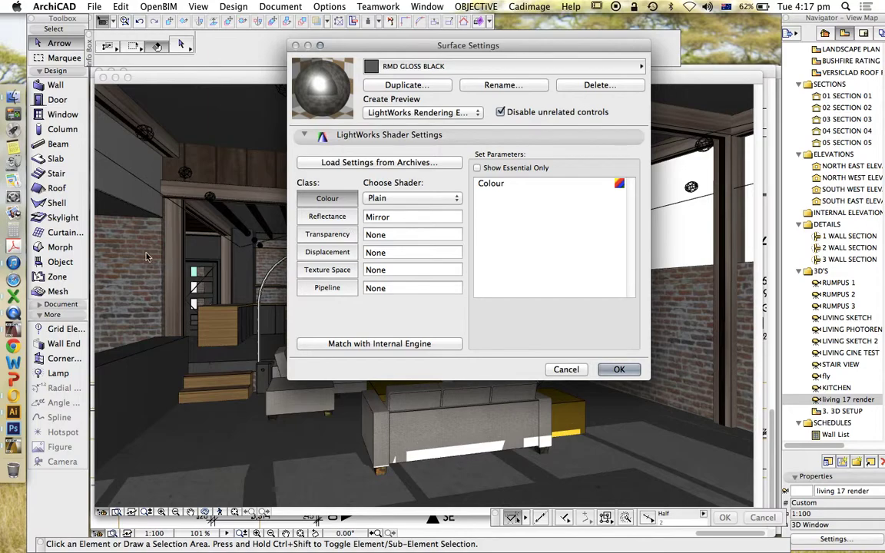
left_click(421, 113)
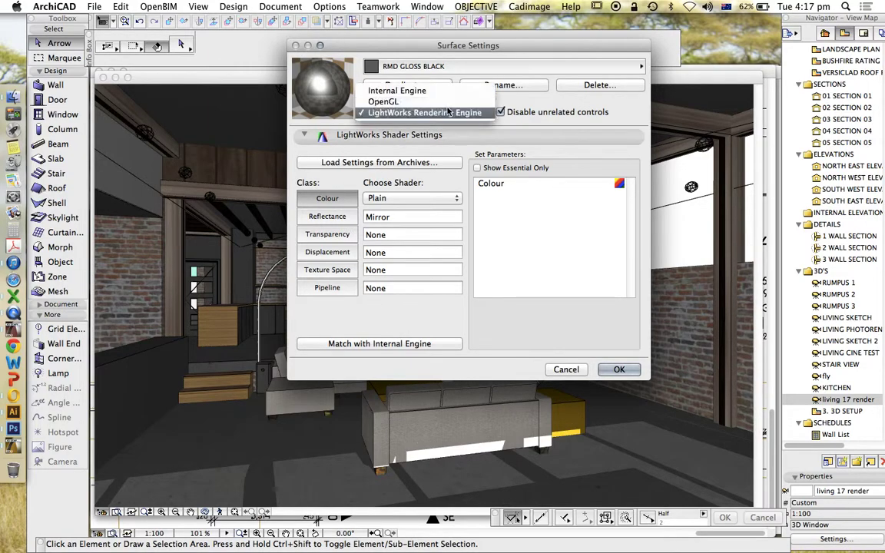
left_click(626, 112)
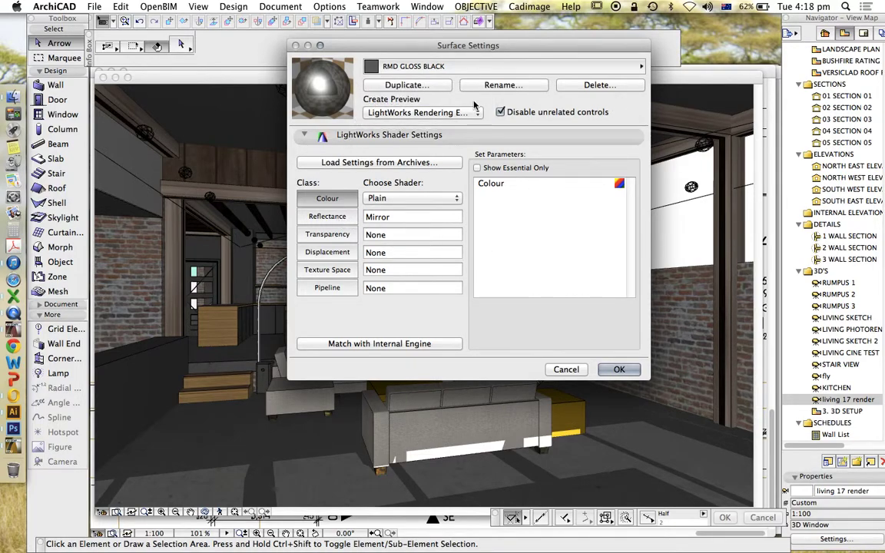
left_click(407, 112)
left_click(402, 100)
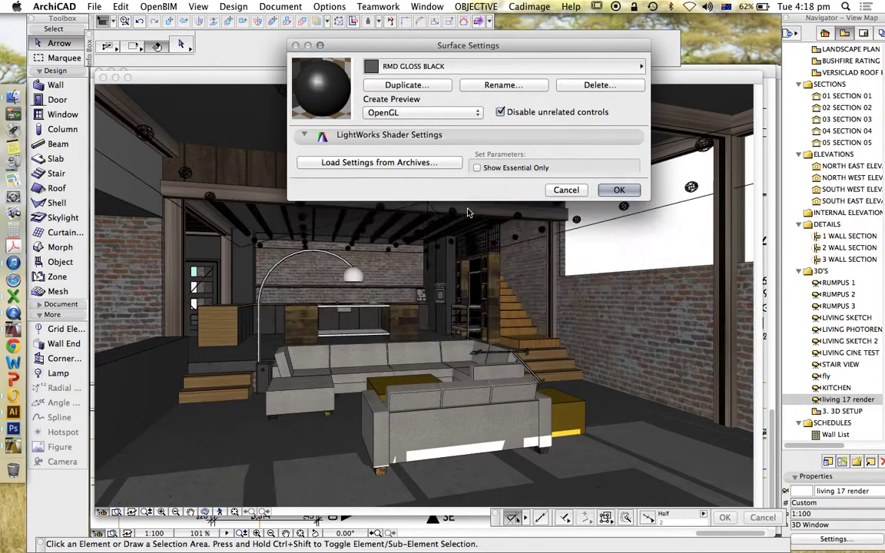
left_click(430, 113)
left_click(415, 125)
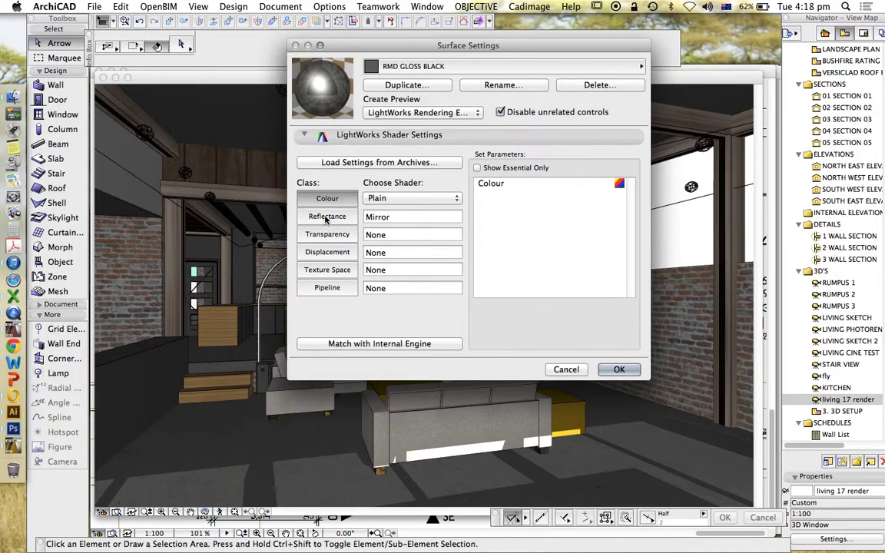
Lower RMD GLOSS BLACK's specular factor to 0.09 and mirror factor to 0.11
left_click(325, 219)
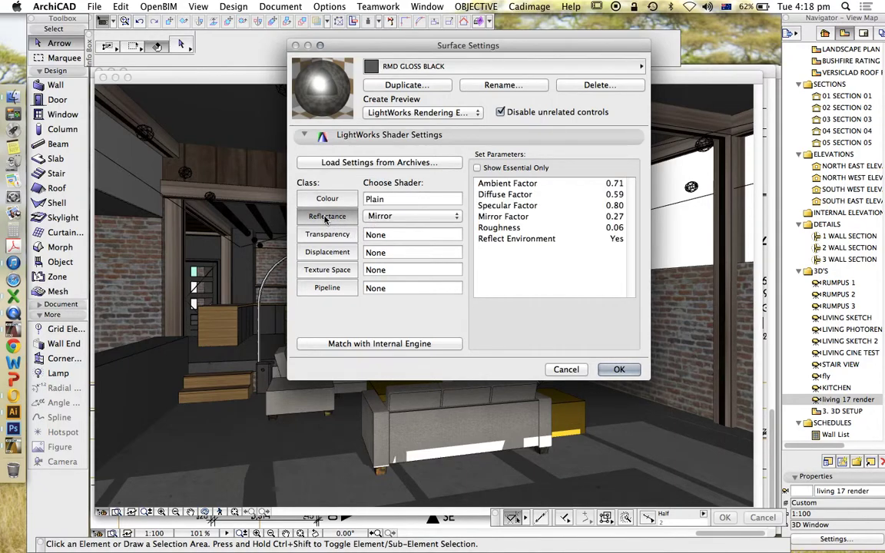
left_click(623, 207)
left_click_drag(547, 332, 522, 331)
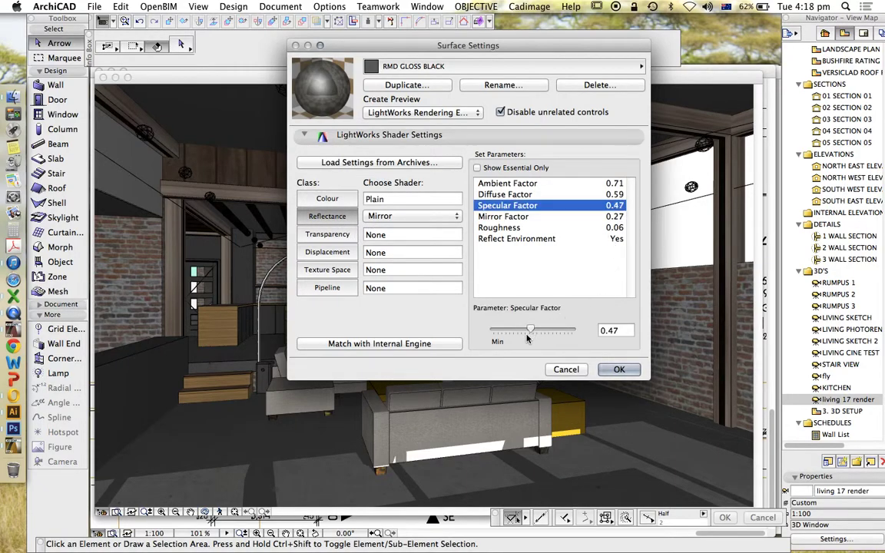
left_click_drag(515, 336, 501, 332)
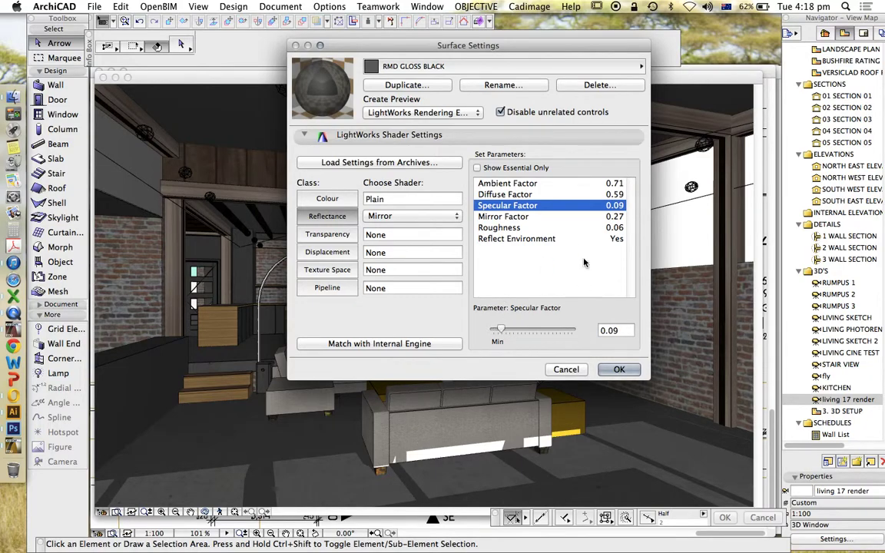
left_click(612, 219)
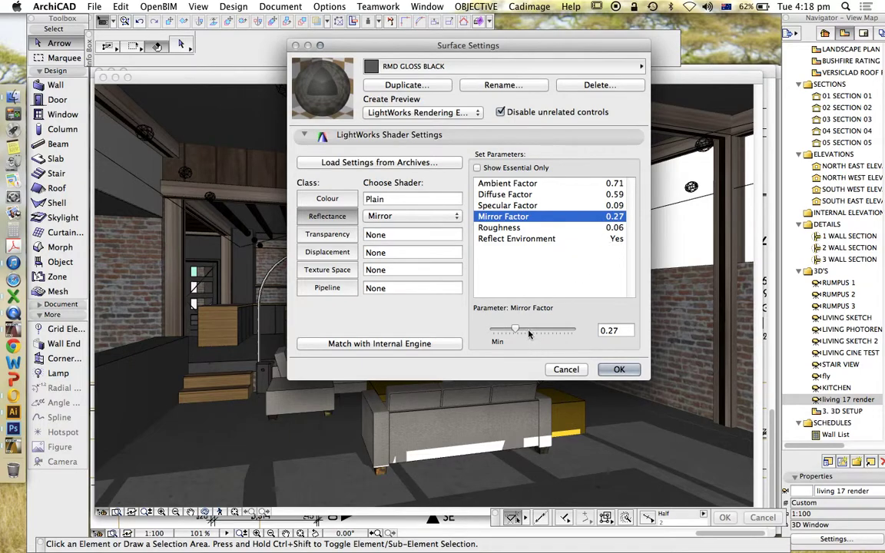
left_click_drag(514, 331, 503, 332)
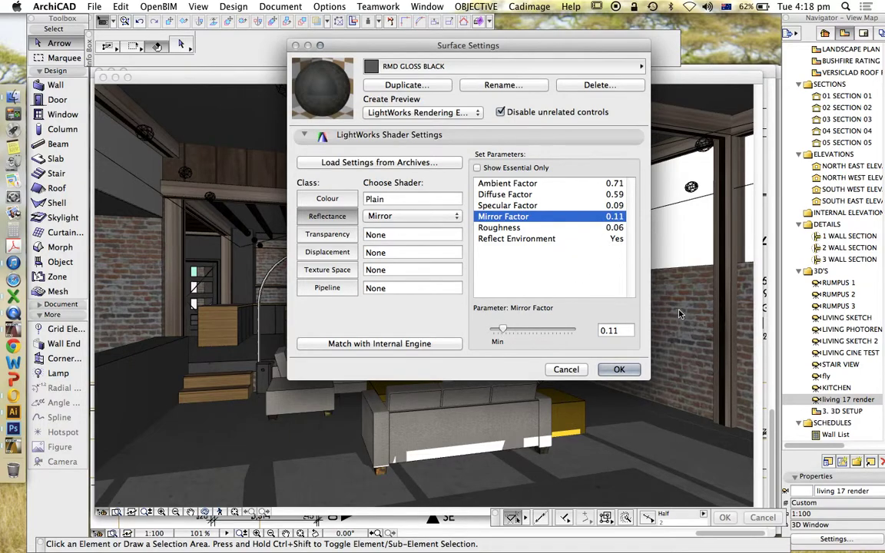
left_click(436, 66)
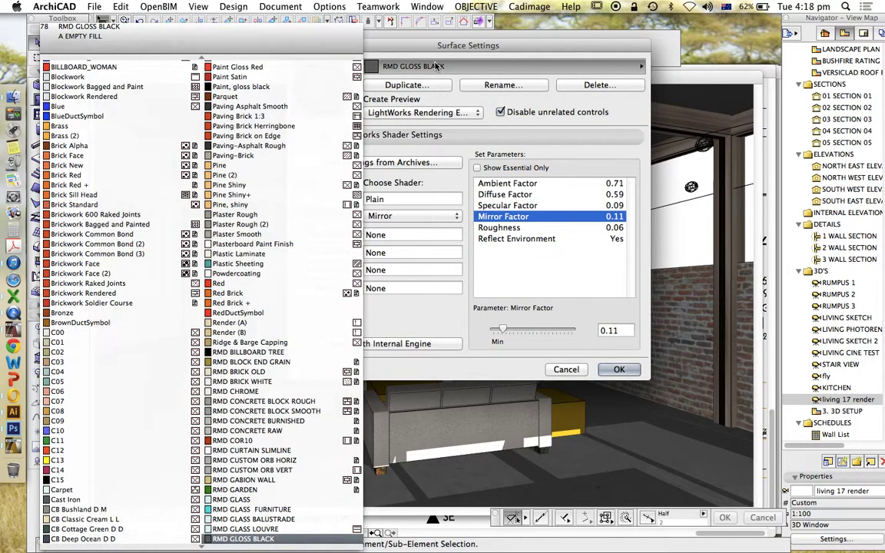
Switch to RMD CONCRETE BURNISHED and raise its mirror factor from 0.06 to 0.14
left_click(253, 421)
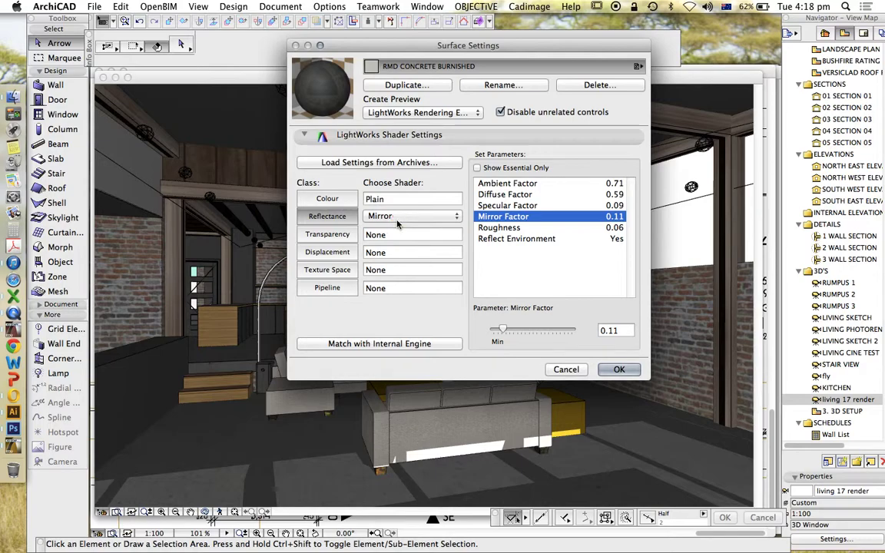
left_click(349, 198)
left_click(327, 215)
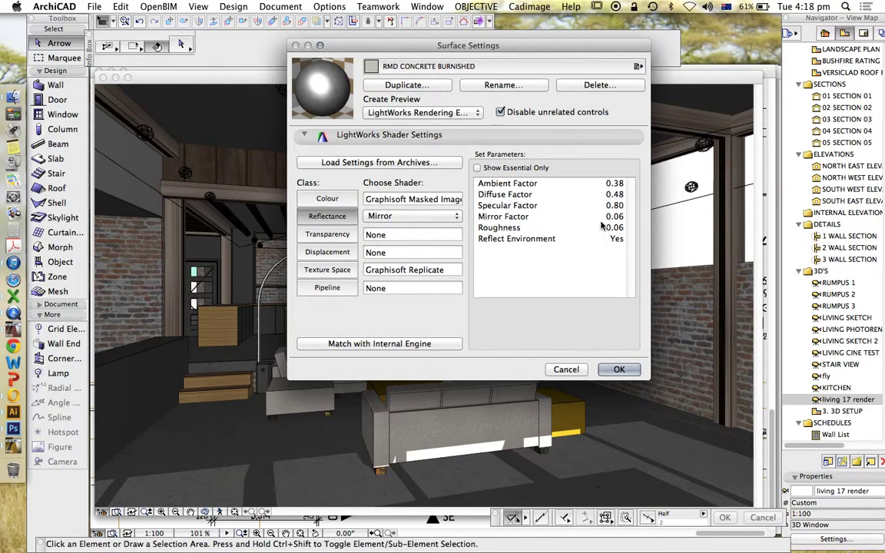
left_click(614, 217)
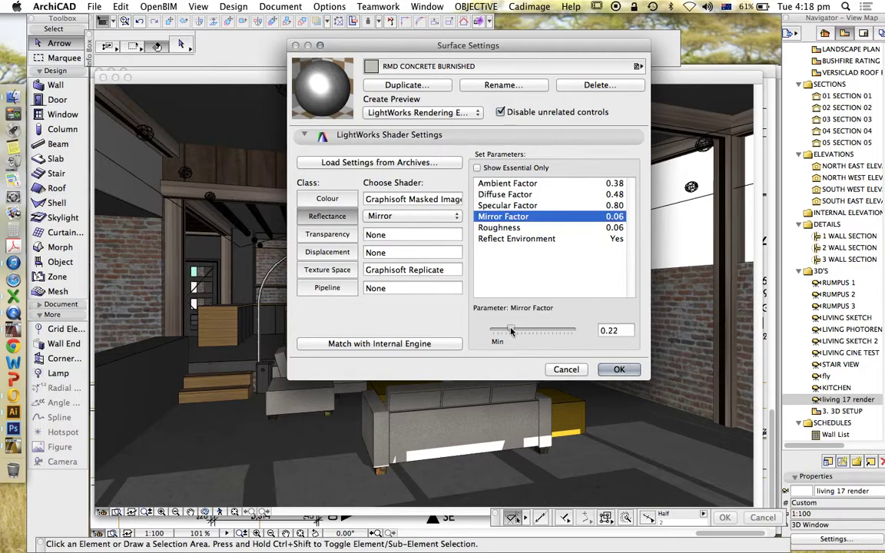
left_click_drag(511, 331, 511, 333)
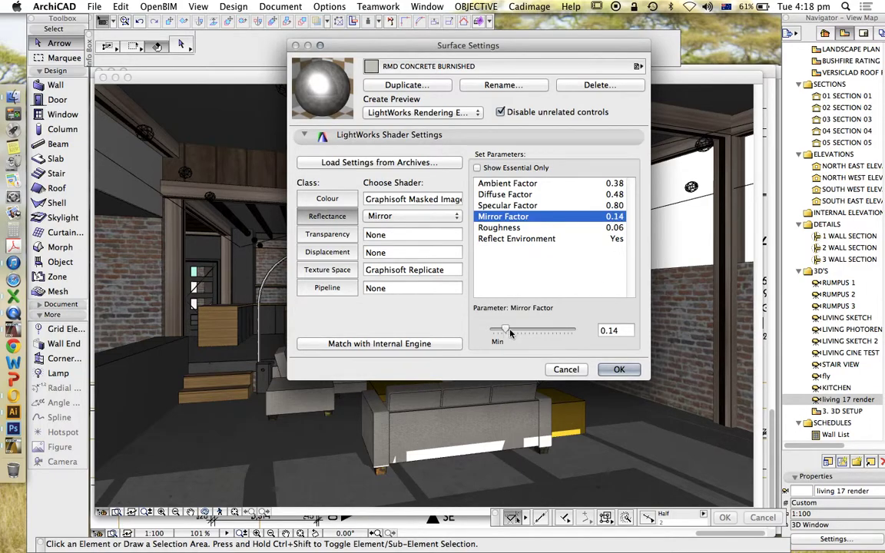
left_click(511, 332)
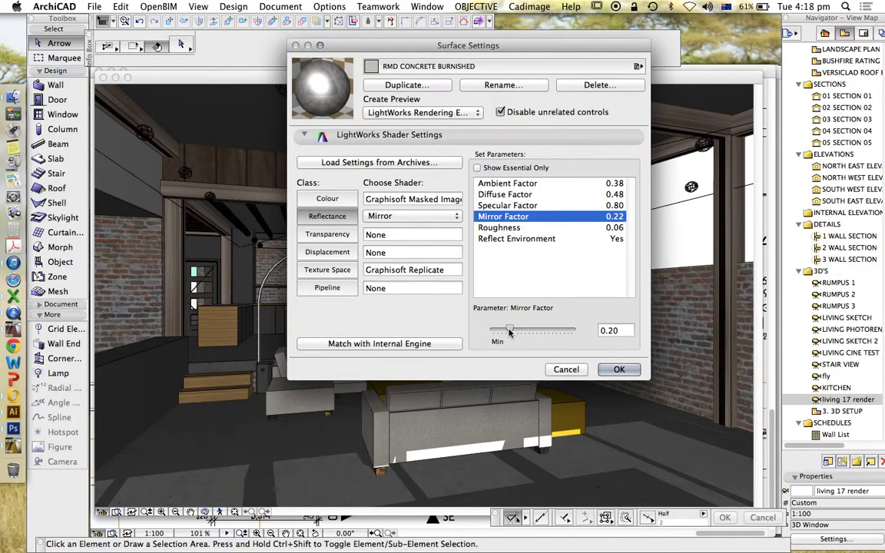
left_click_drag(504, 333, 504, 333)
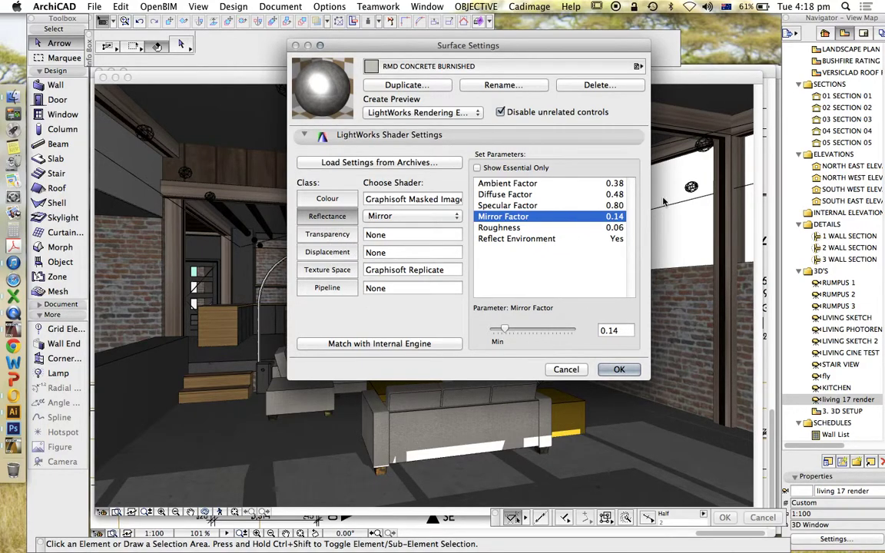
left_click(459, 66)
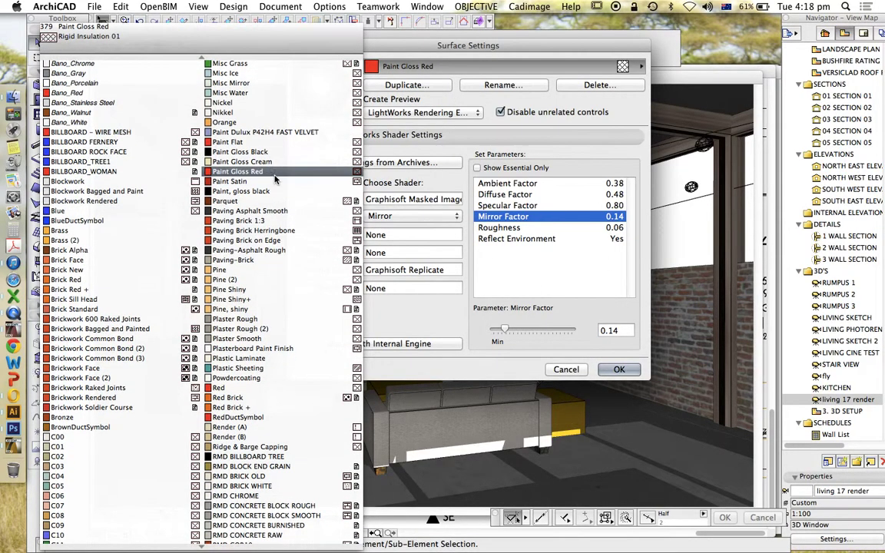
Select Textile, drop its diffuse factor from 0.85 to 0.66, and accept with OK
scroll(229, 244, "up", 5)
scroll(230, 244, "down", 20)
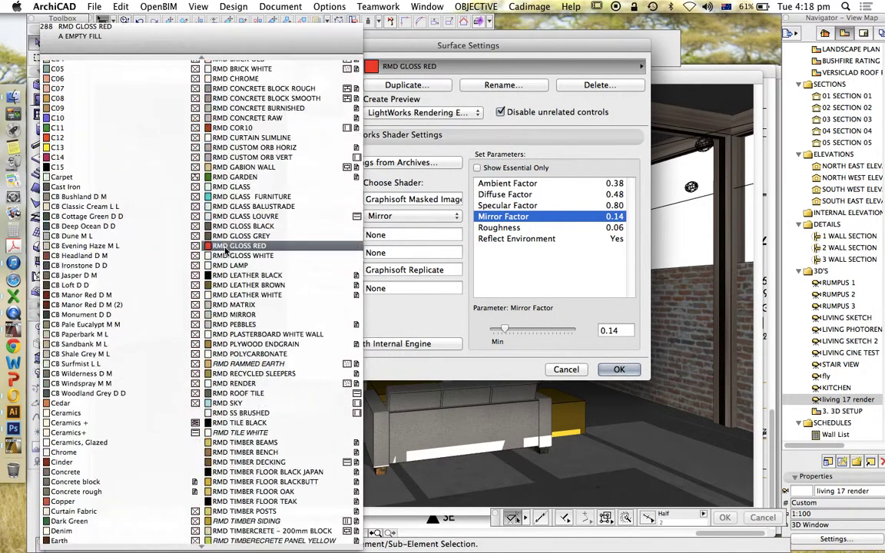
scroll(250, 260, "down", 11)
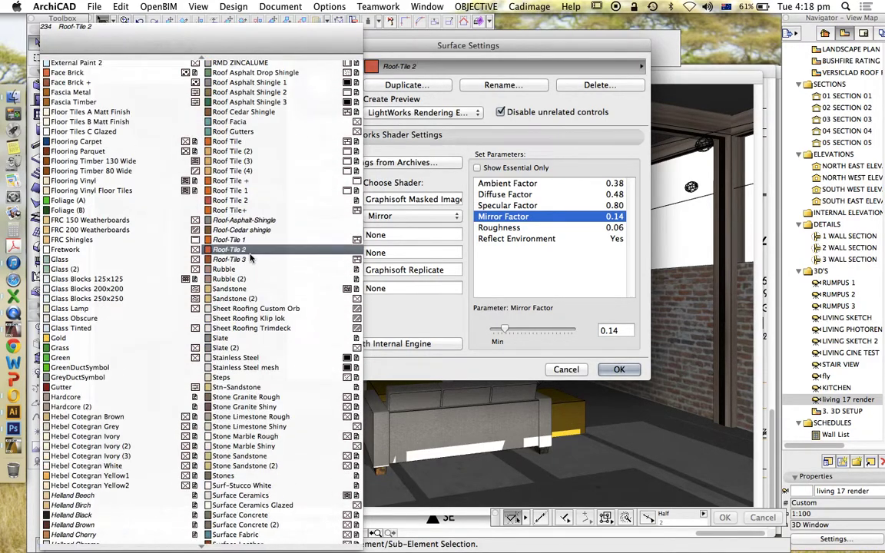
scroll(247, 268, "down", 5)
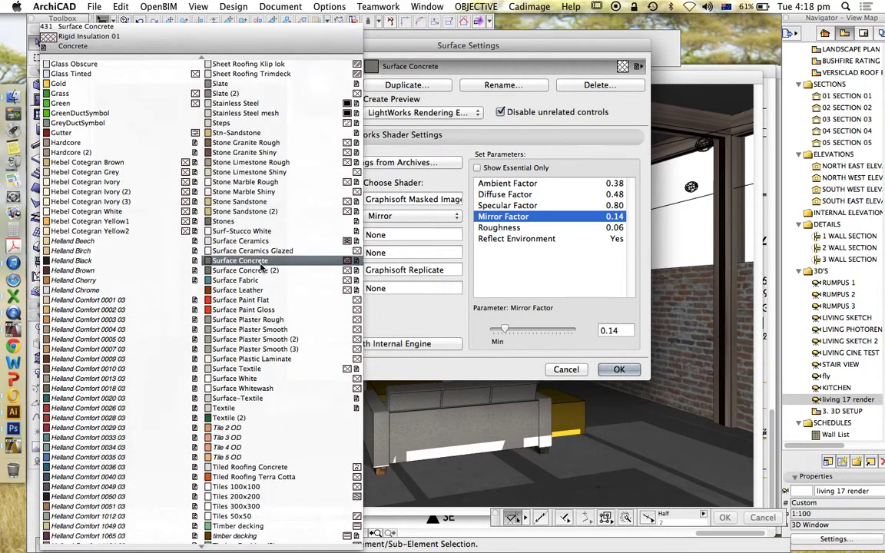
left_click(253, 409)
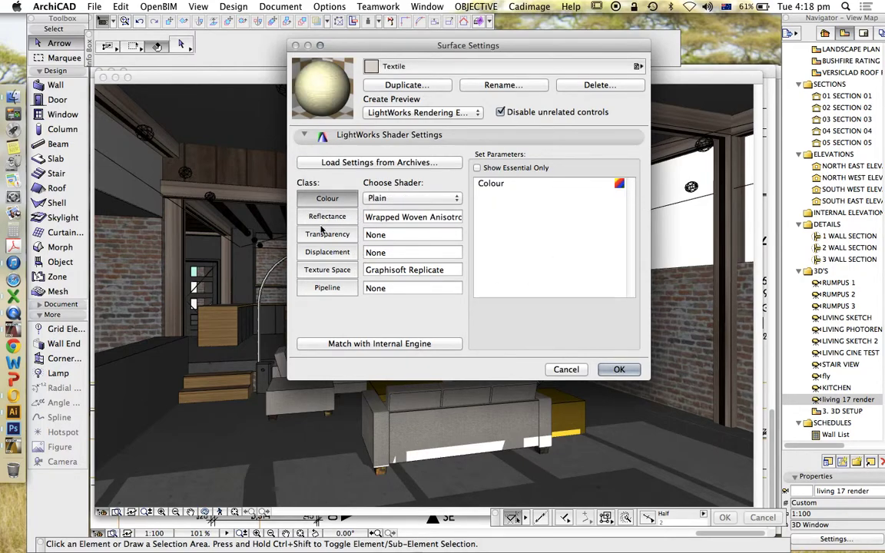
left_click(327, 217)
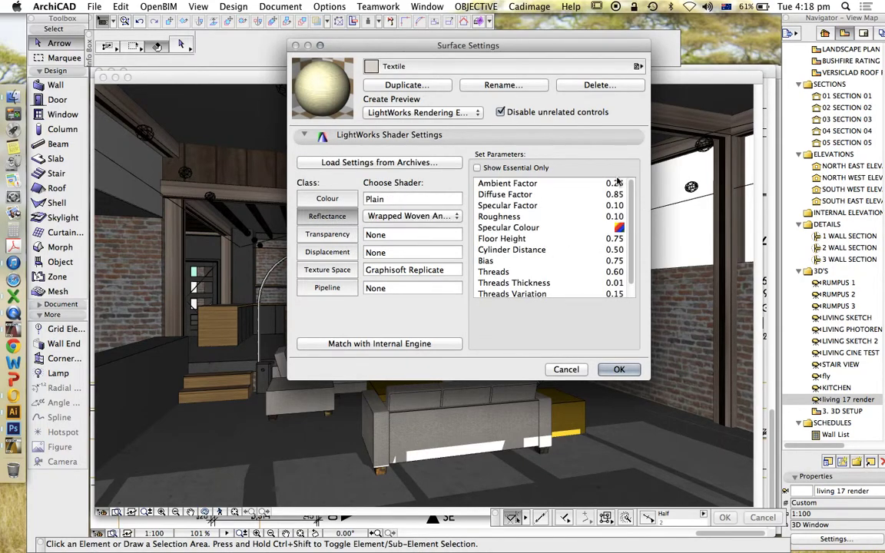
left_click(618, 195)
left_click_drag(541, 329, 545, 334)
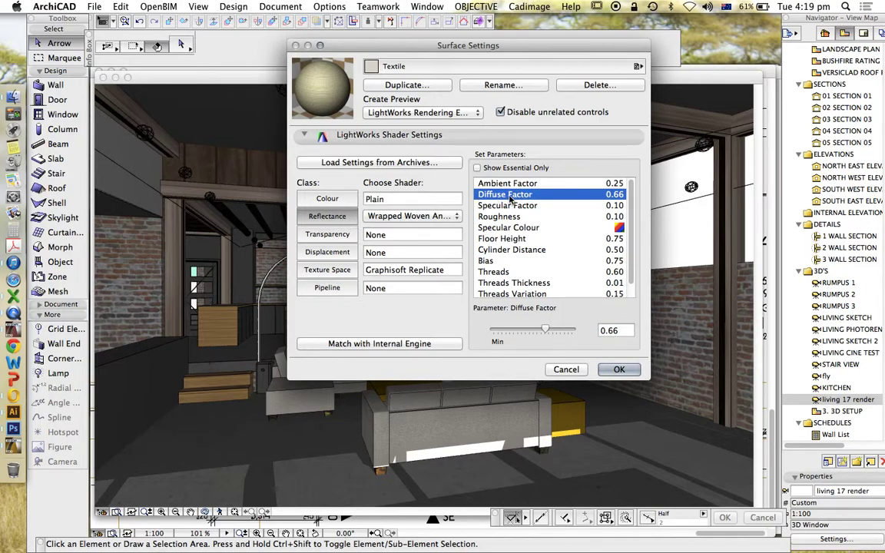
left_click(619, 370)
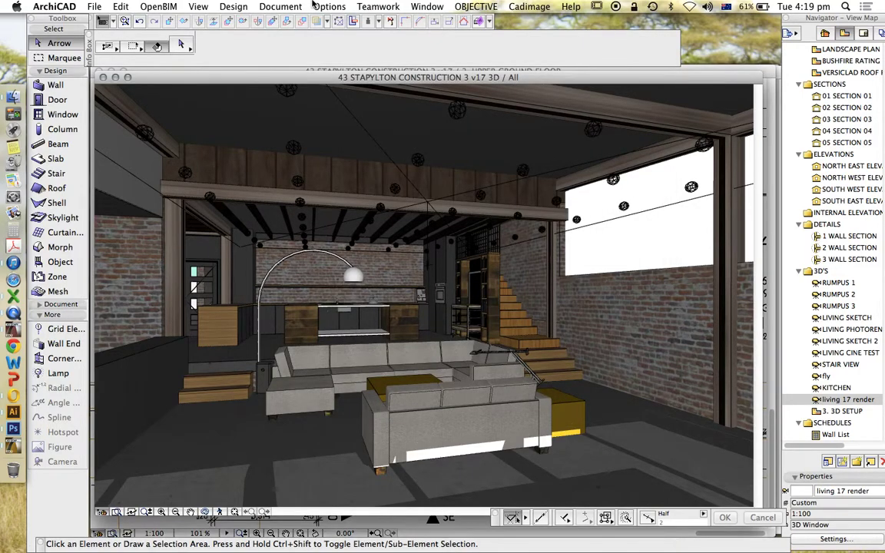
Render the living-room 3D view via Creative Imaging > PhotoRender Projection at 600x385
left_click(280, 7)
mouse_move(343, 185)
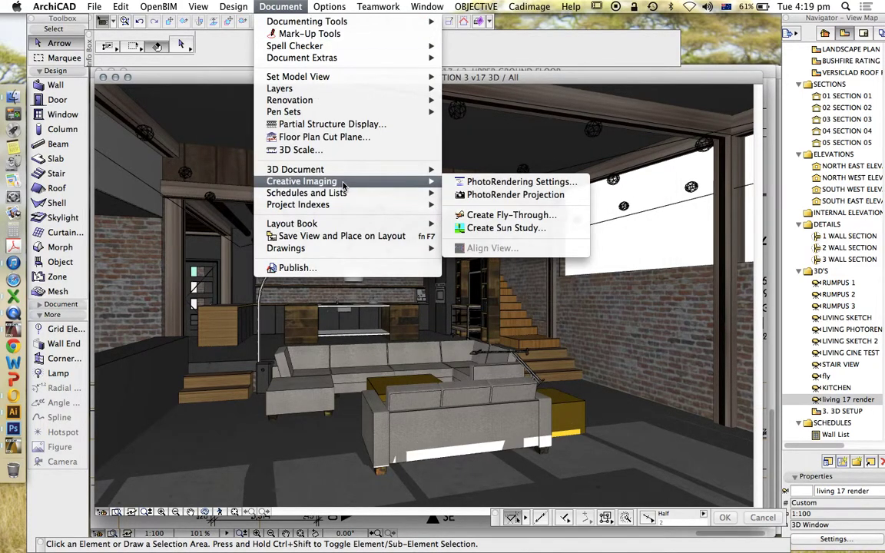
left_click(470, 195)
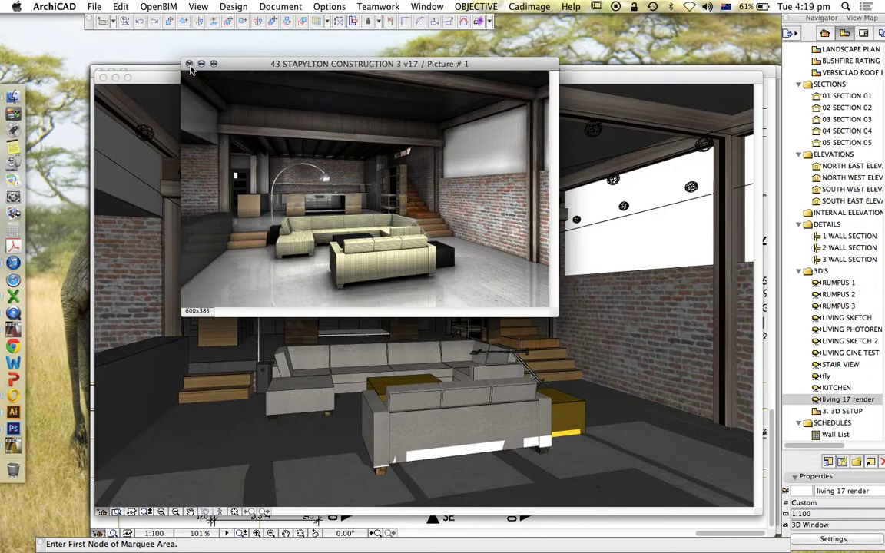
Close the rendered picture and open Window Light 17's settings, keeping intensity at 100
left_click(189, 65)
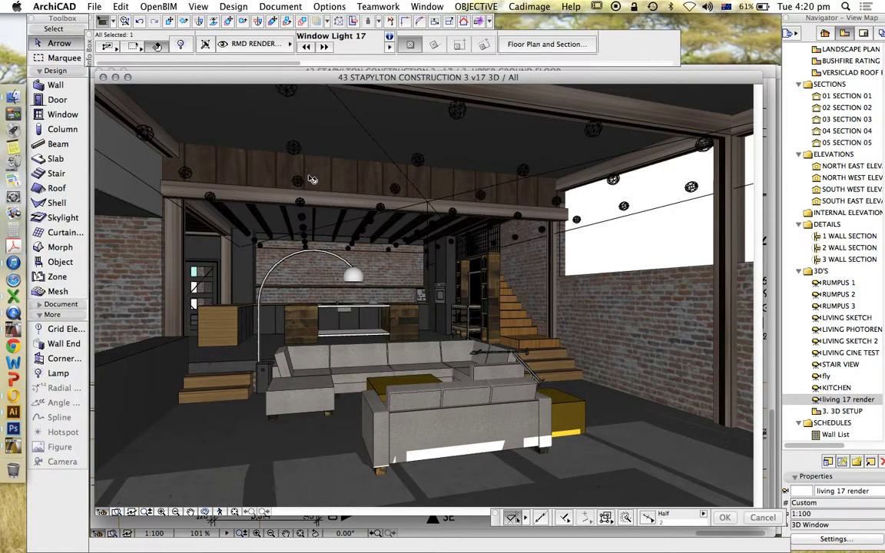
double_click(278, 155)
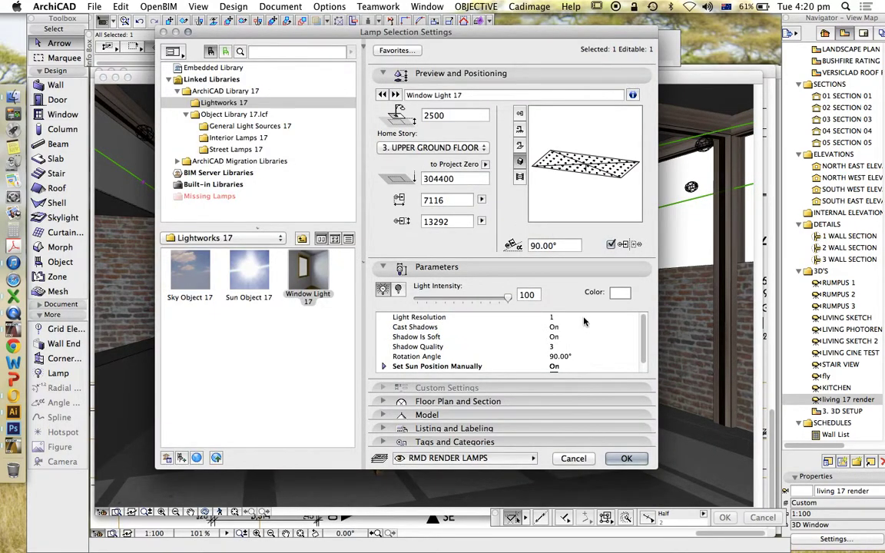
left_click_drag(482, 301, 472, 300)
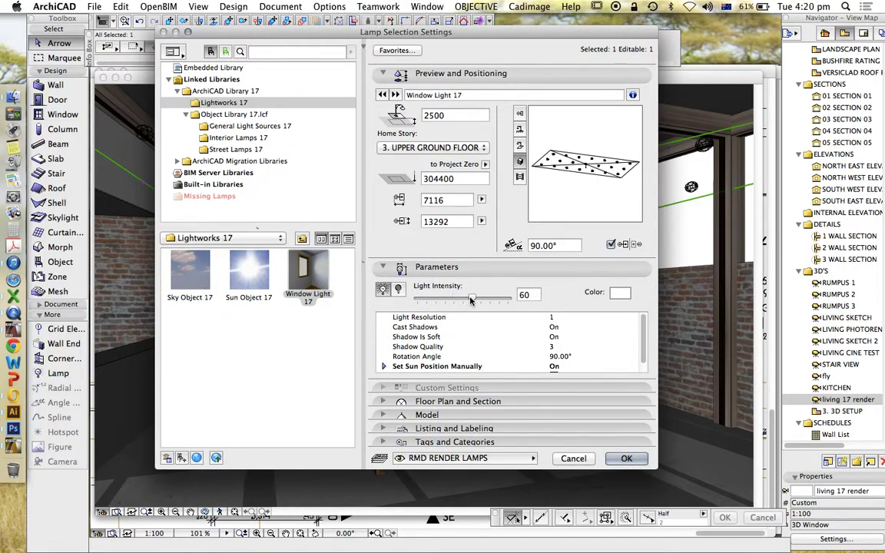
left_click_drag(472, 300, 510, 298)
Set the lamp's Light Resolution to 0 and confirm the settings
left_click(623, 318)
left_click(632, 317)
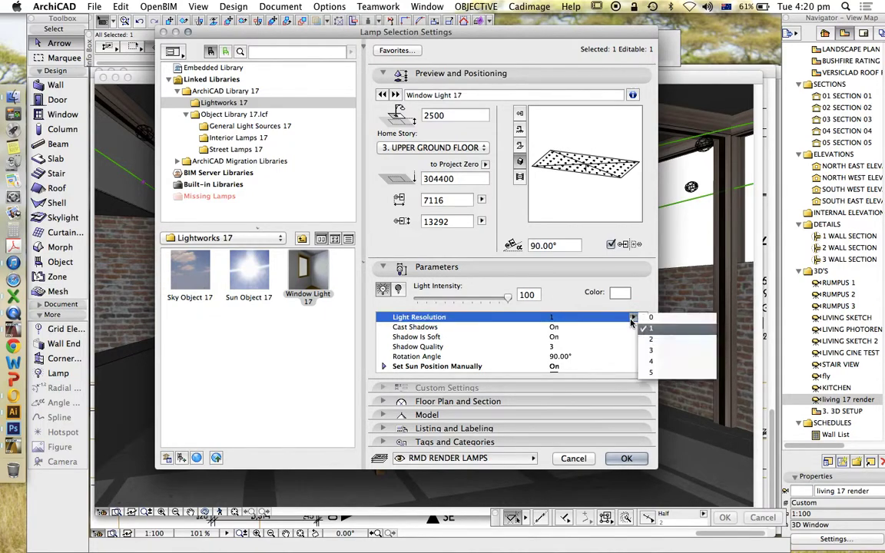
left_click(649, 340)
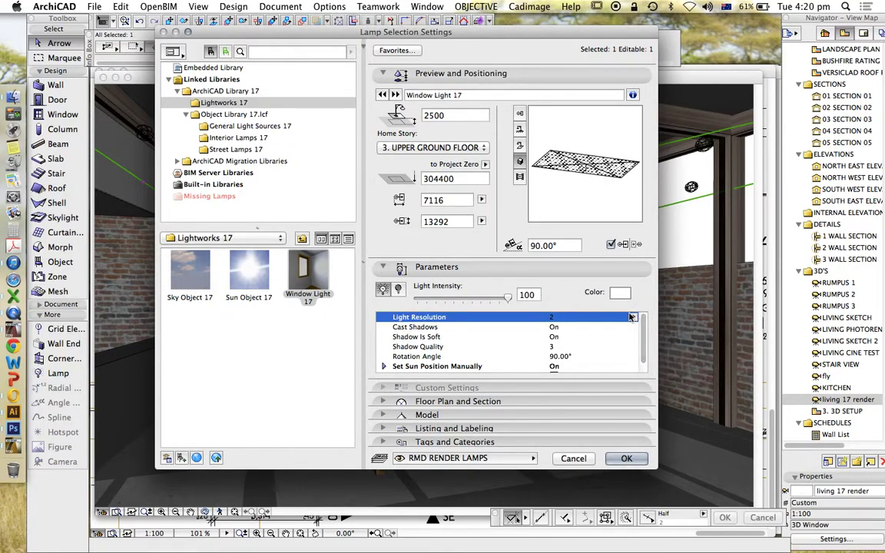
left_click(632, 317)
left_click(648, 351)
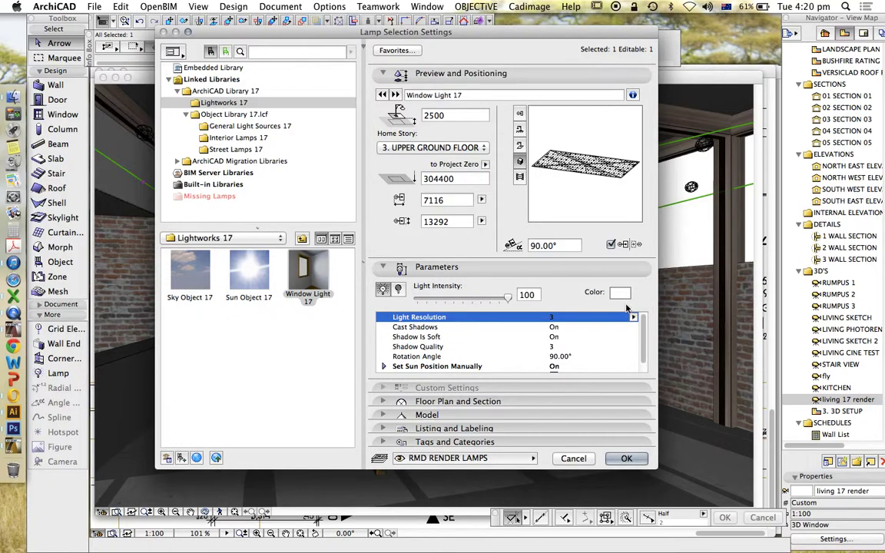
left_click(632, 317)
left_click(652, 362)
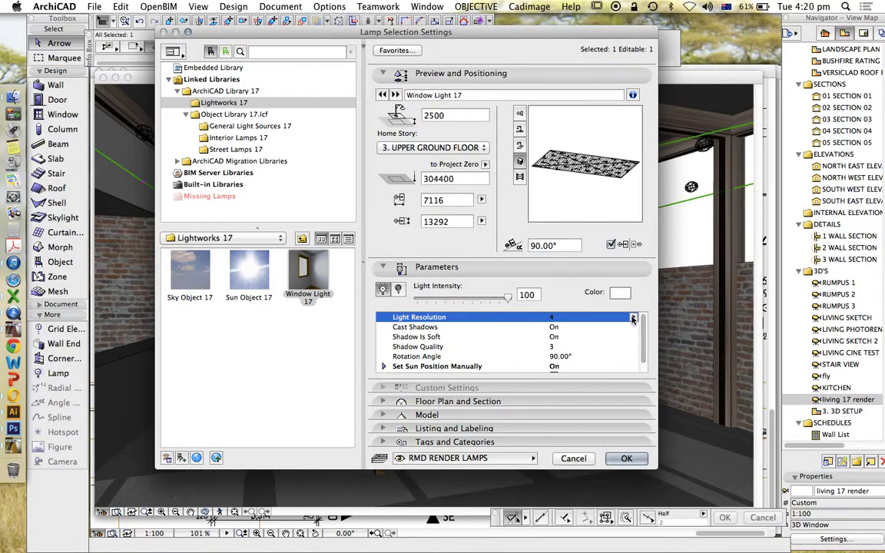
left_click(632, 318)
left_click(651, 317)
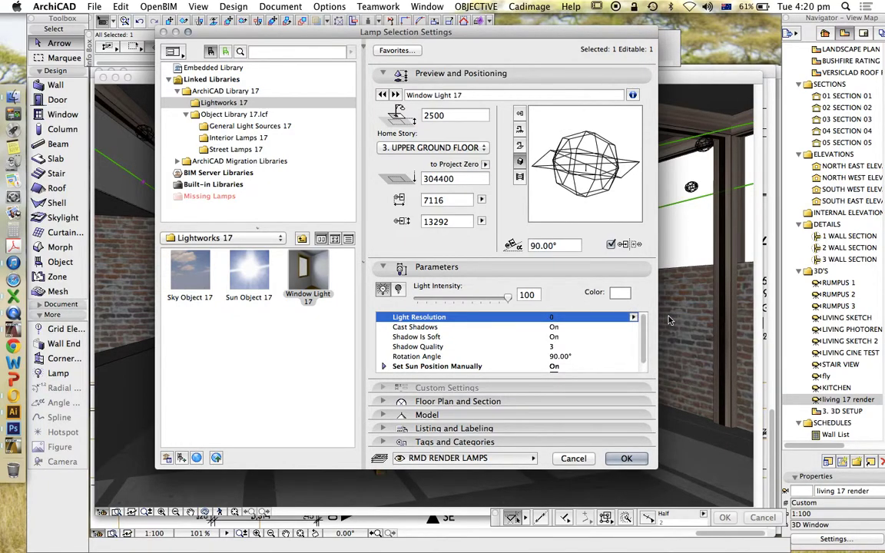
left_click(635, 461)
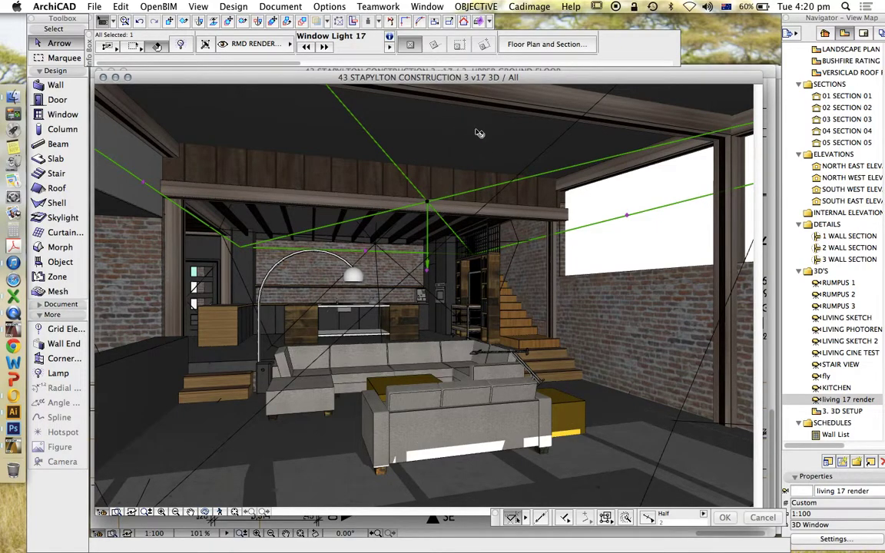
left_click(281, 6)
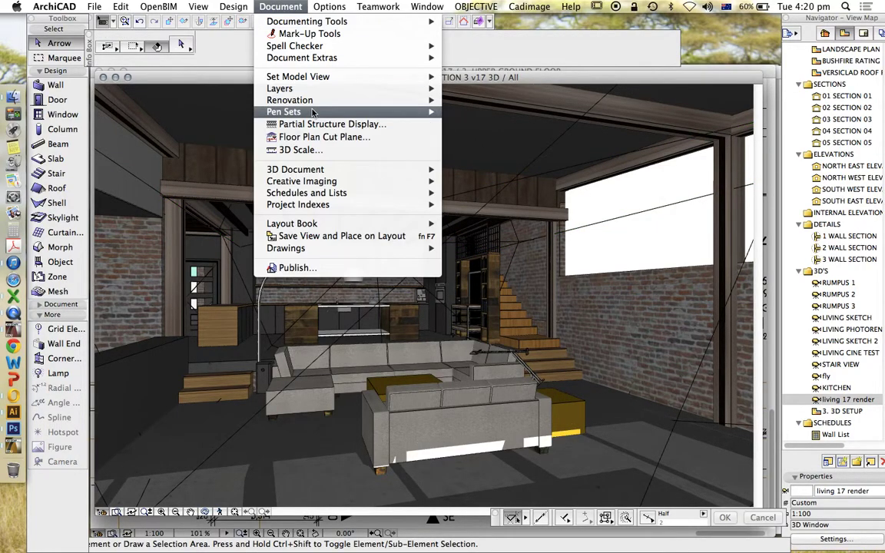
mouse_move(343, 185)
left_click(522, 192)
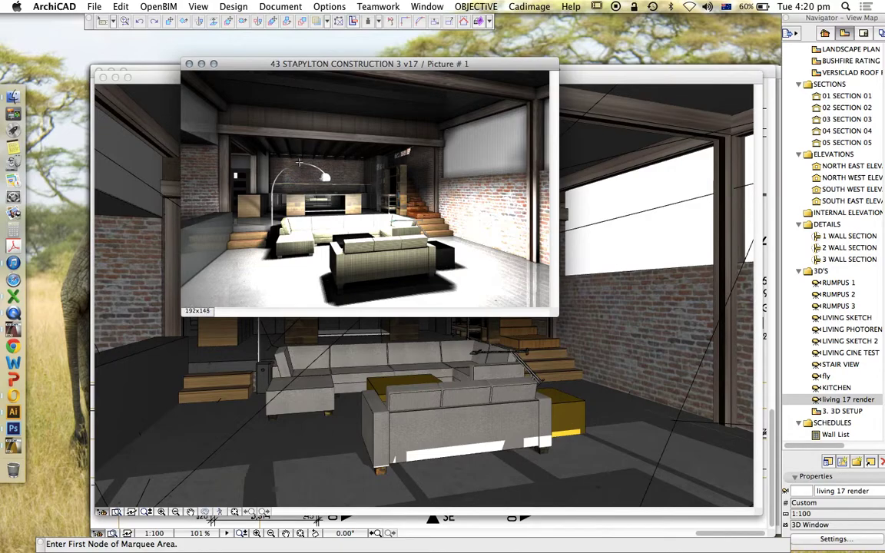
left_click(189, 63)
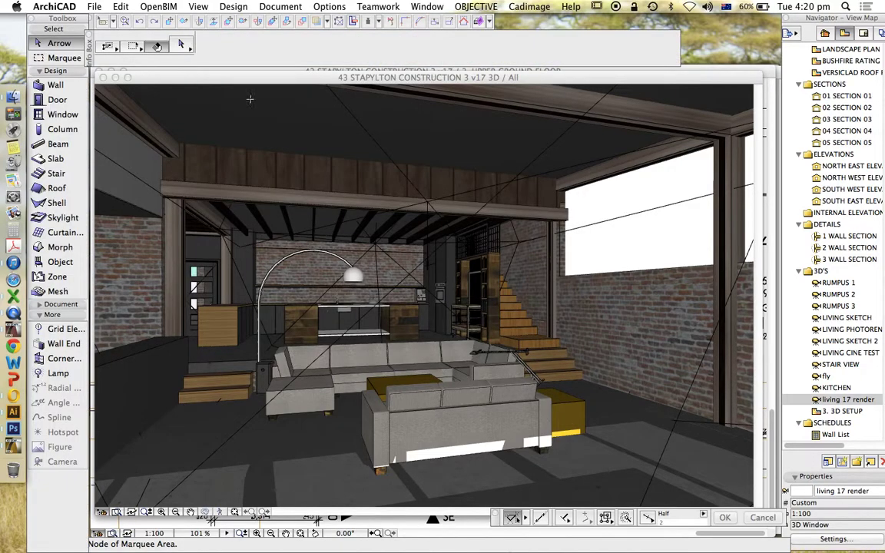
Open the 3. UPPER GROUND FLOOR plan from the Project Map
scroll(874, 114, "up", 3)
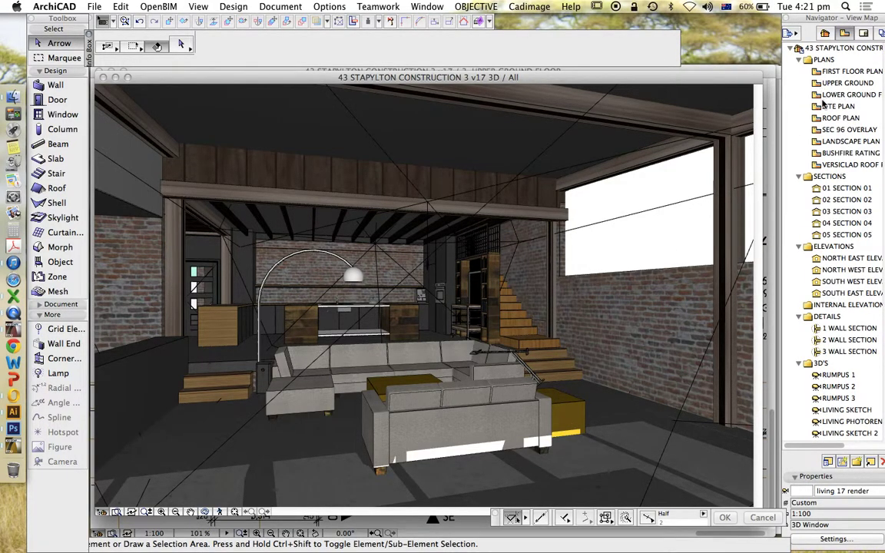
left_click(824, 35)
double_click(826, 109)
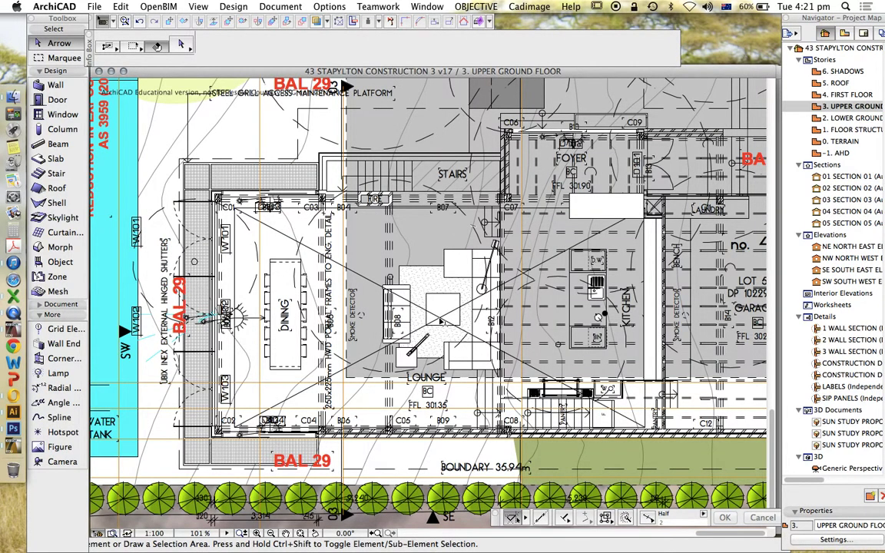
Give the window light resolution 1 and intensity 63, then confirm
left_click(440, 321)
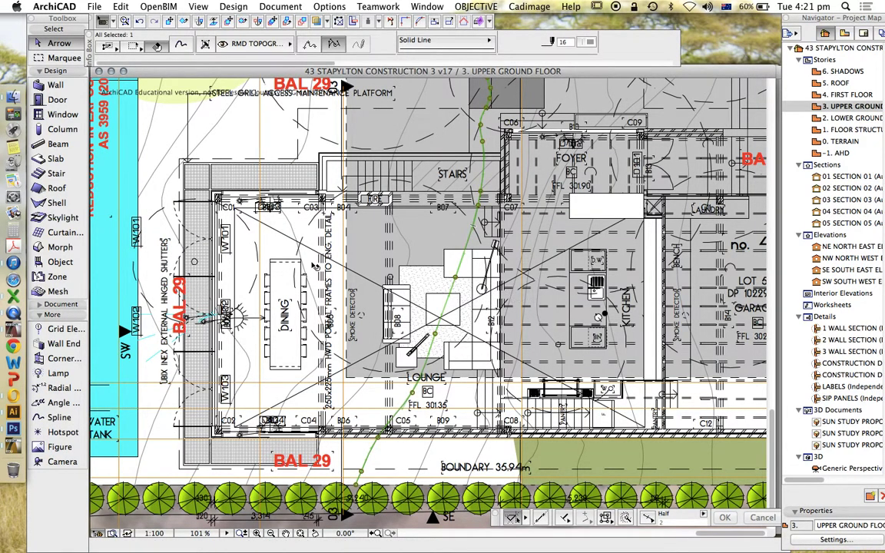
double_click(505, 307)
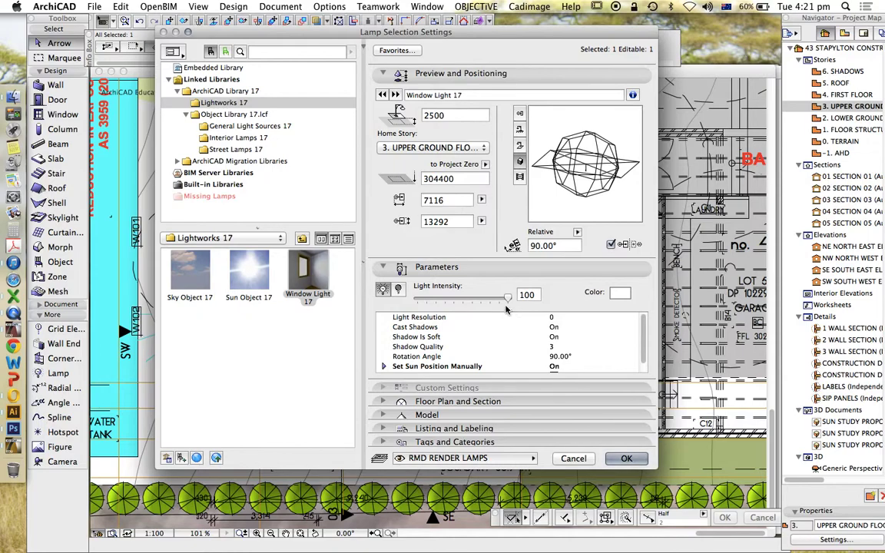
left_click(584, 317)
left_click(633, 318)
left_click(650, 328)
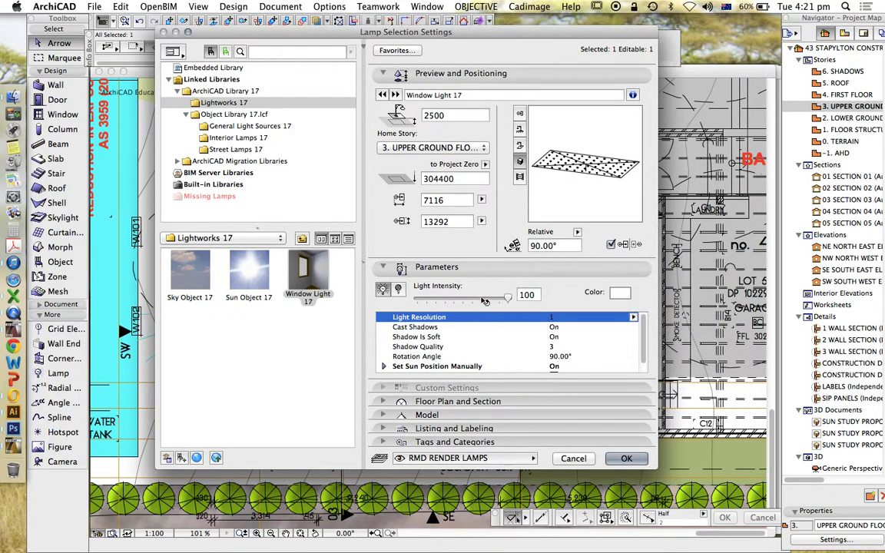
left_click_drag(507, 297, 484, 300)
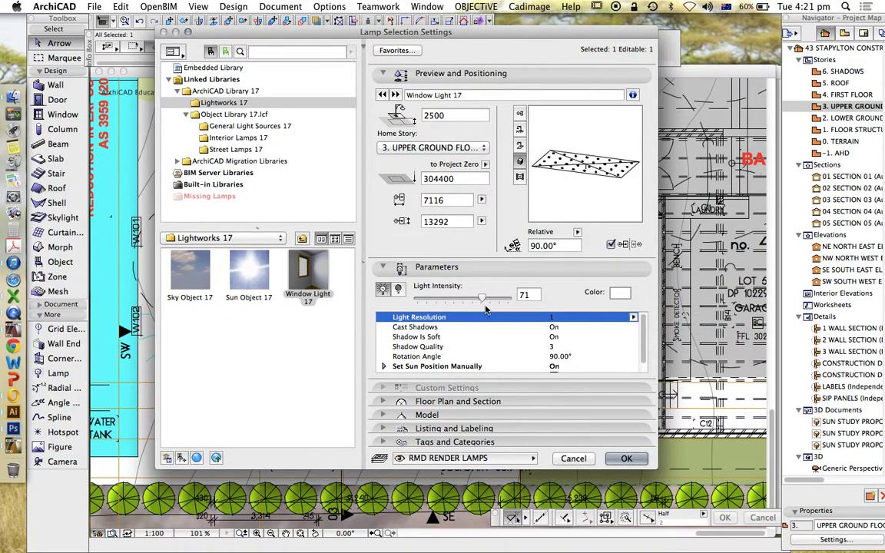
left_click_drag(482, 298, 474, 298)
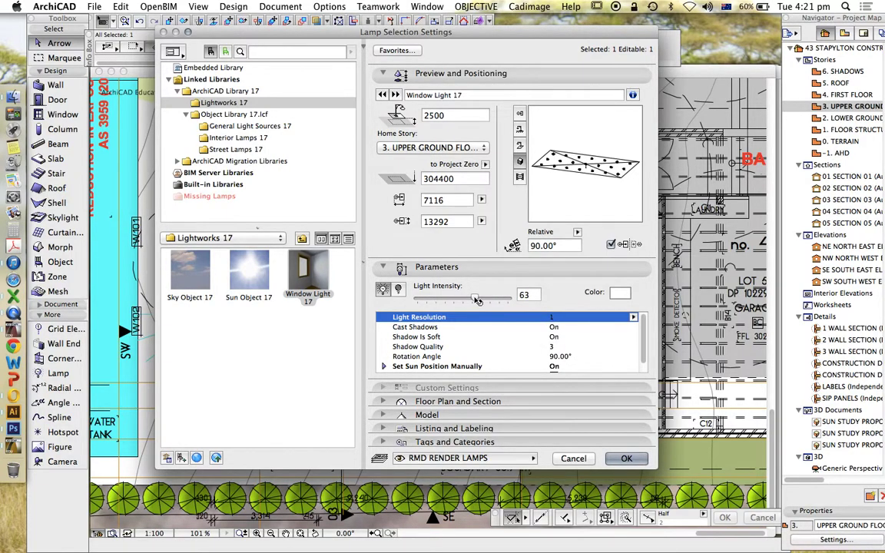
left_click(627, 458)
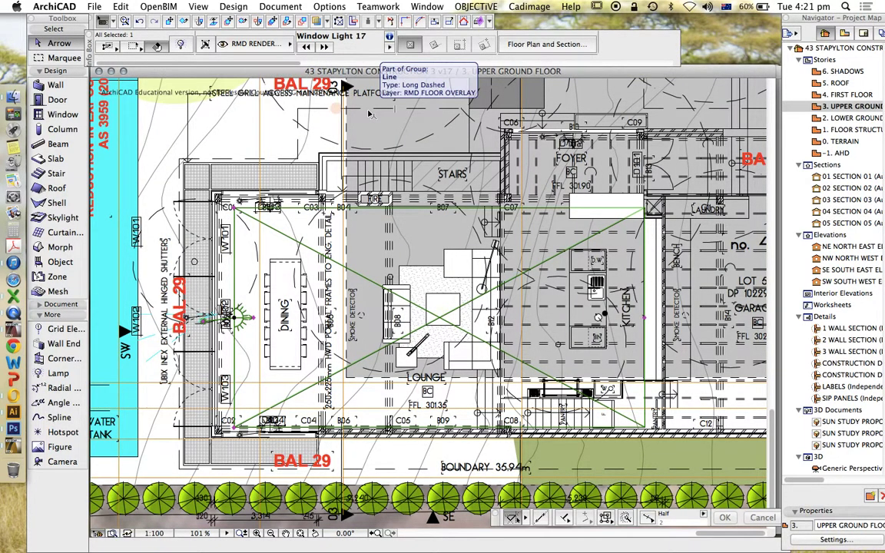
Zoom out and reopen the living 17 render 3D view from the View Map
scroll(484, 262, "down", 5)
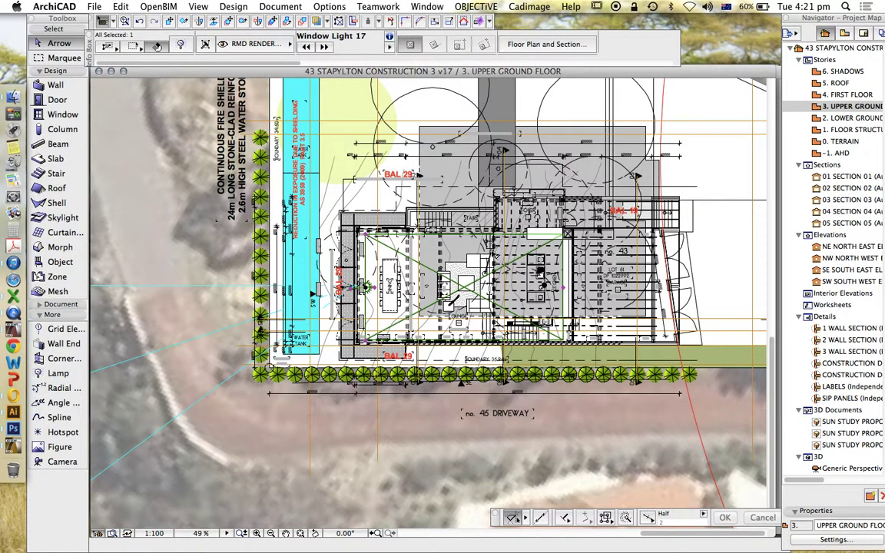
scroll(861, 399, "down", 10)
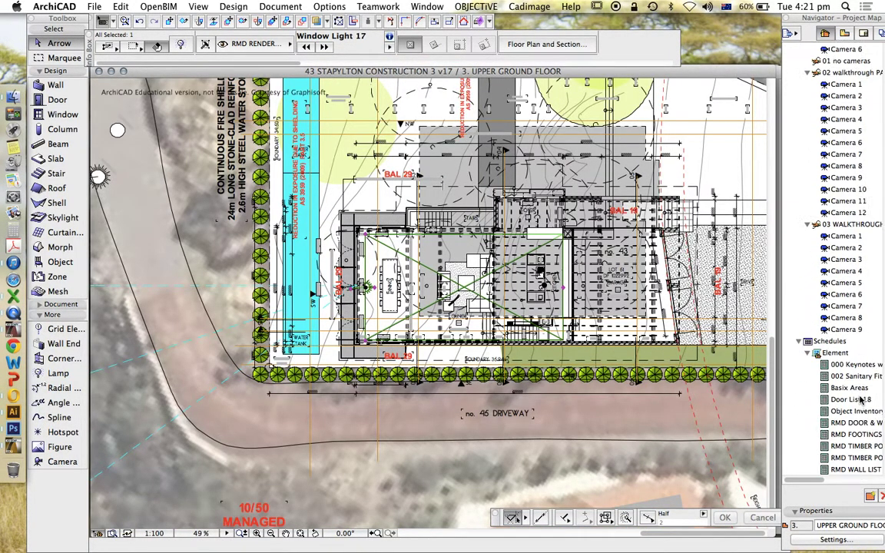
left_click(844, 34)
scroll(843, 400, "down", 5)
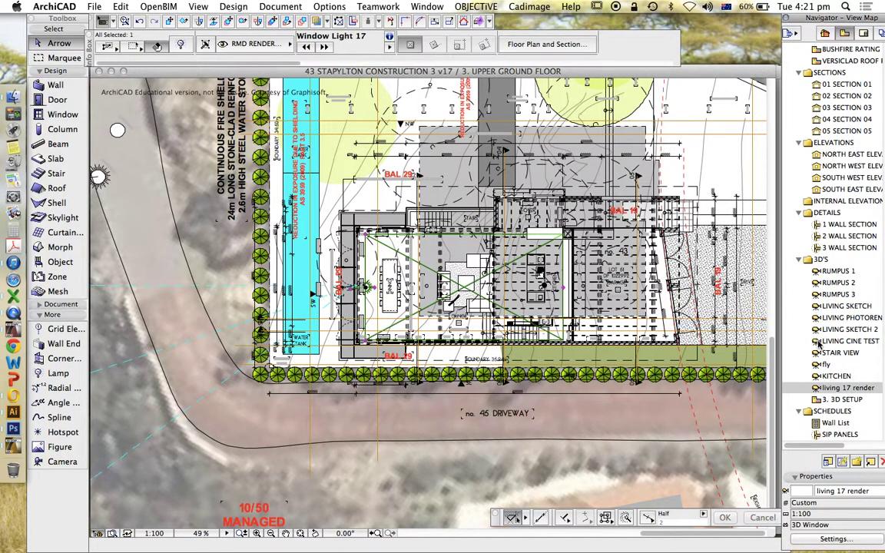
double_click(843, 387)
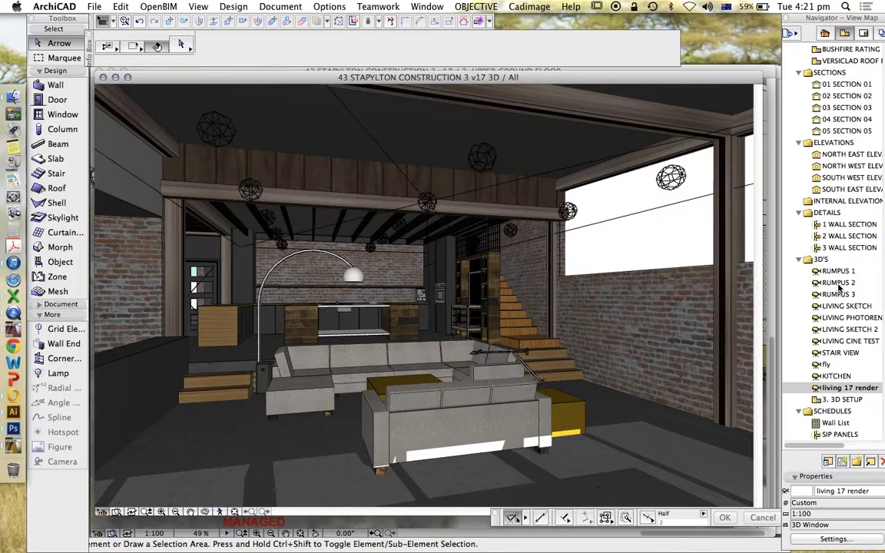
Open the 3. 3D SETUP view and drag a copy of the lamp up and left
double_click(840, 399)
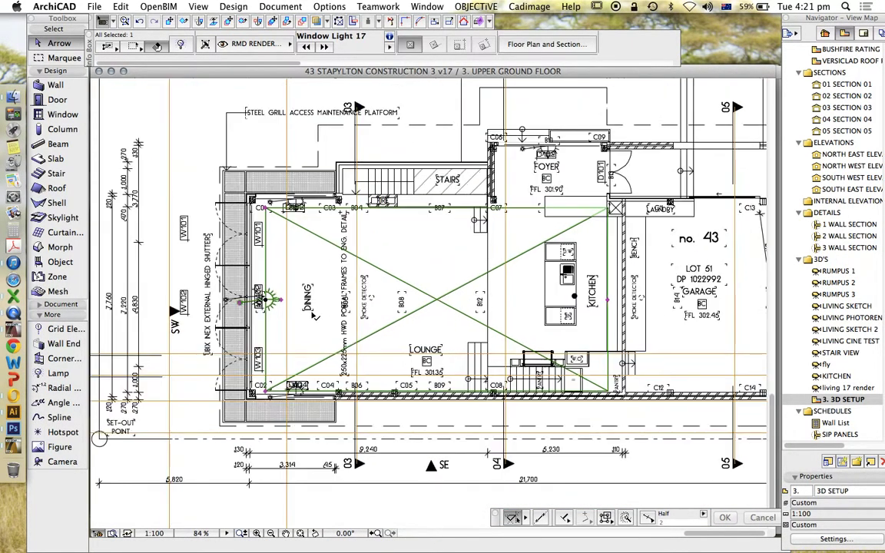
key("super+alt+d")
left_click(473, 261)
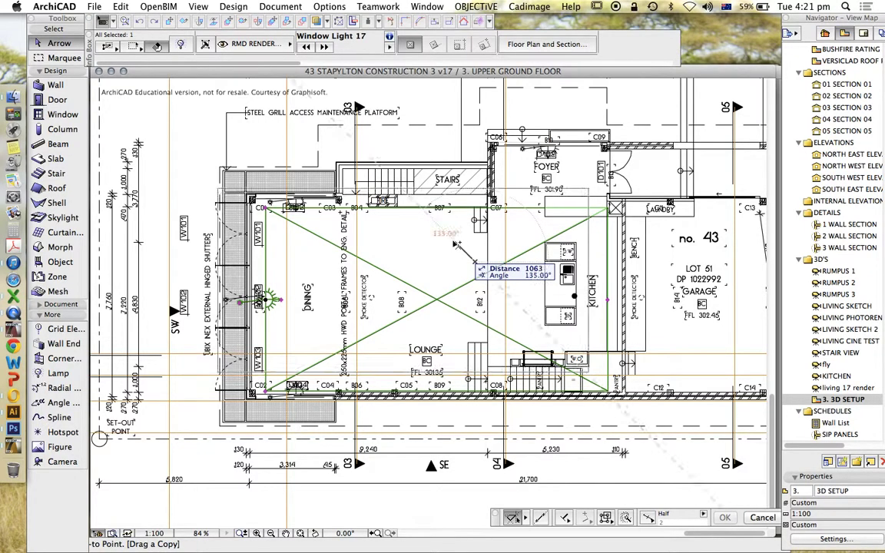
left_click(384, 188)
scroll(292, 115, "left", 3)
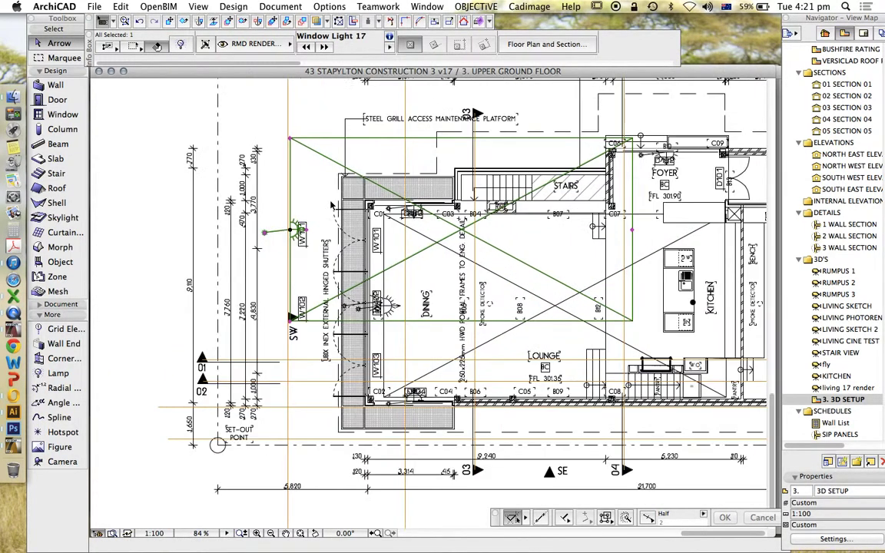
Set the copied lamp's rotation angle to -90° and sun altitude to -90
left_click(181, 45)
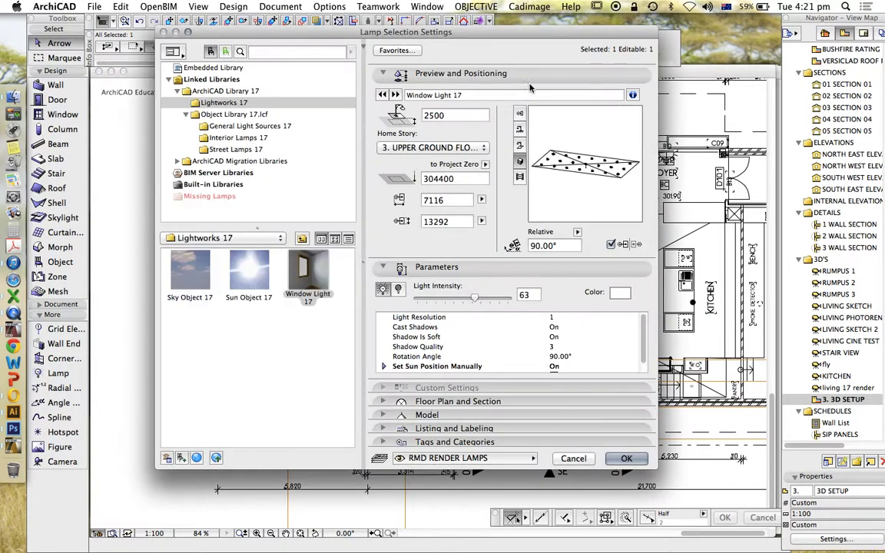
left_click(563, 354)
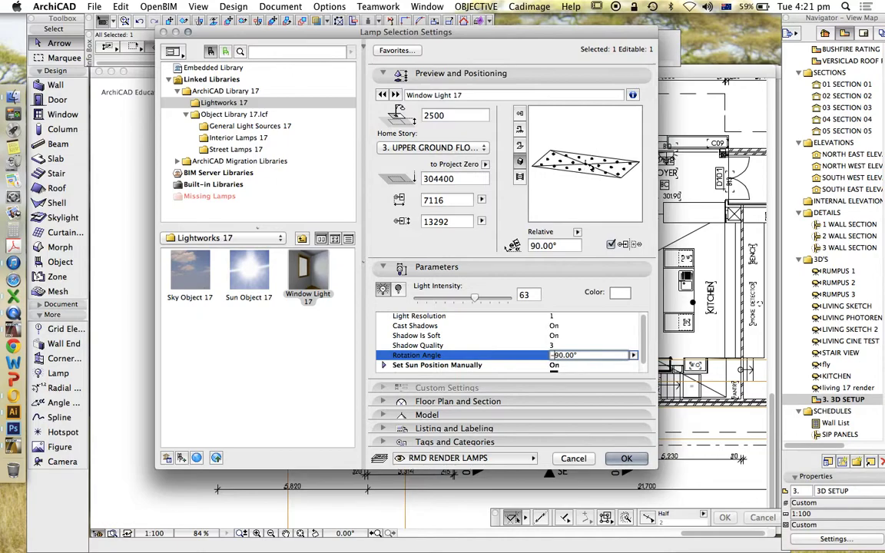
scroll(431, 361, "down", 1)
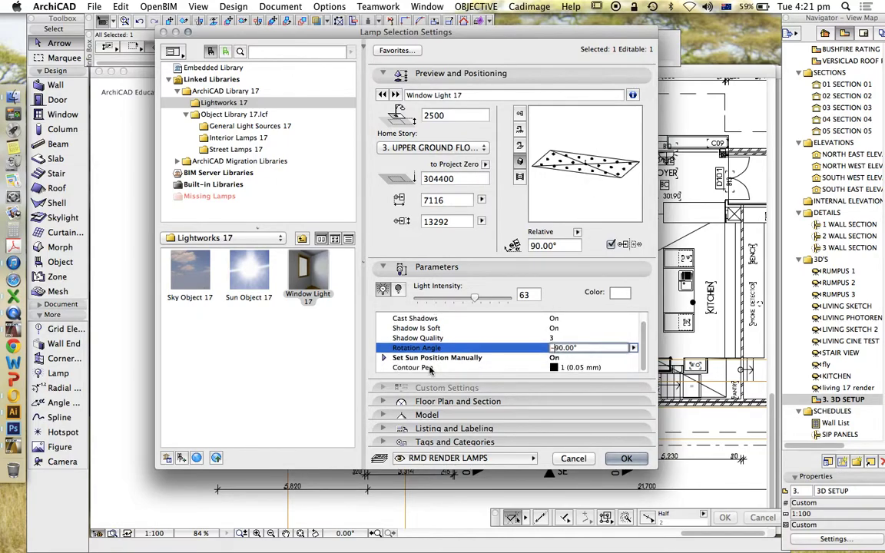
left_click(392, 359)
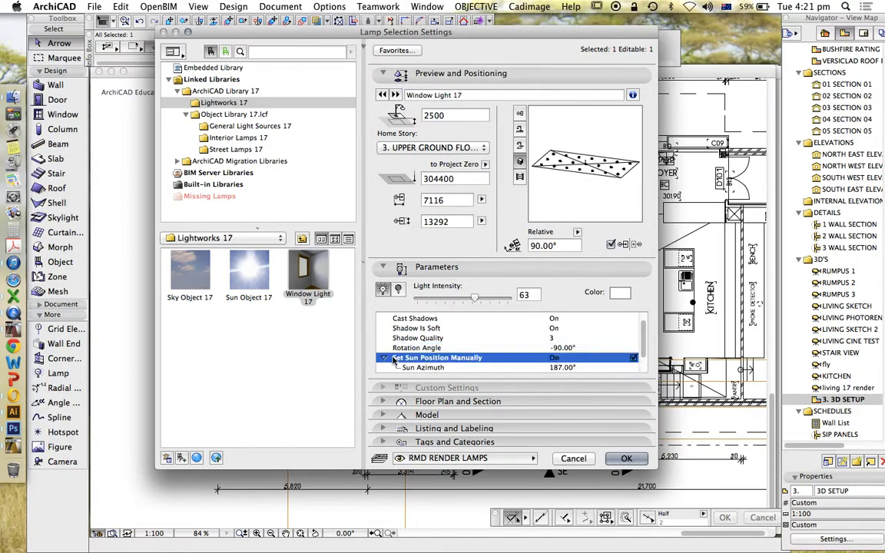
scroll(434, 359, "down", 2)
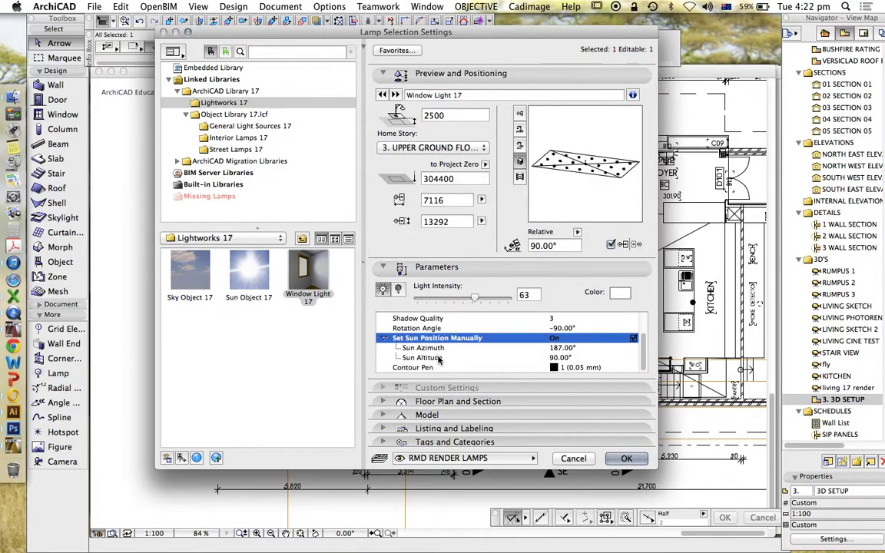
left_click(563, 358)
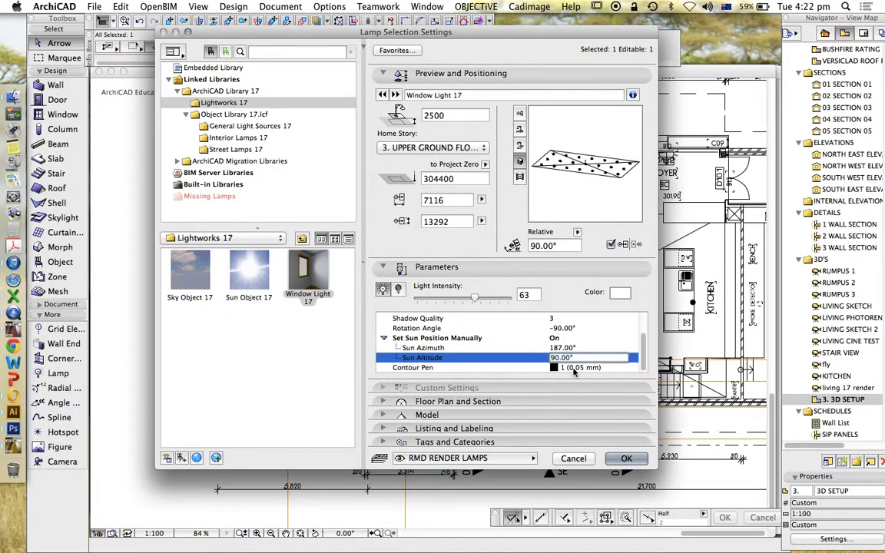
type("-90")
Apply the lamp settings and move the window light onto the dining and lounge area
left_click(627, 458)
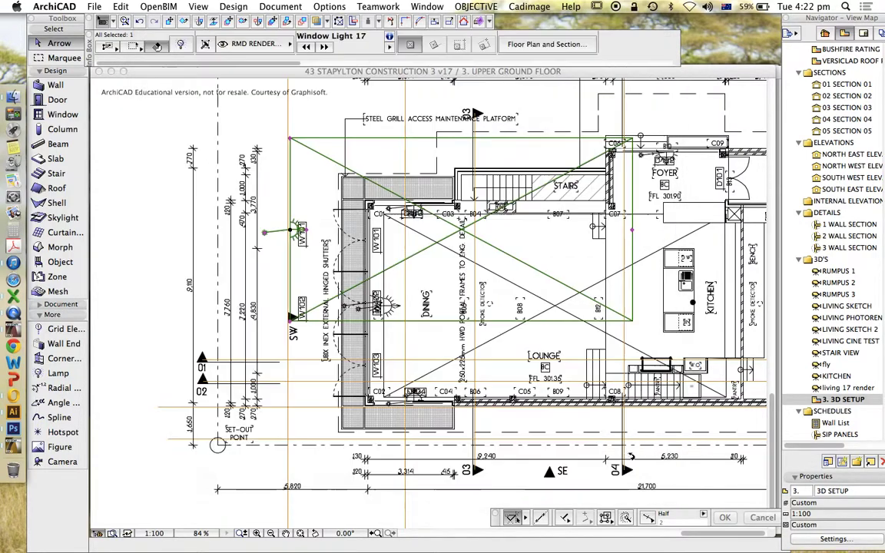
scroll(433, 298, "down", 10)
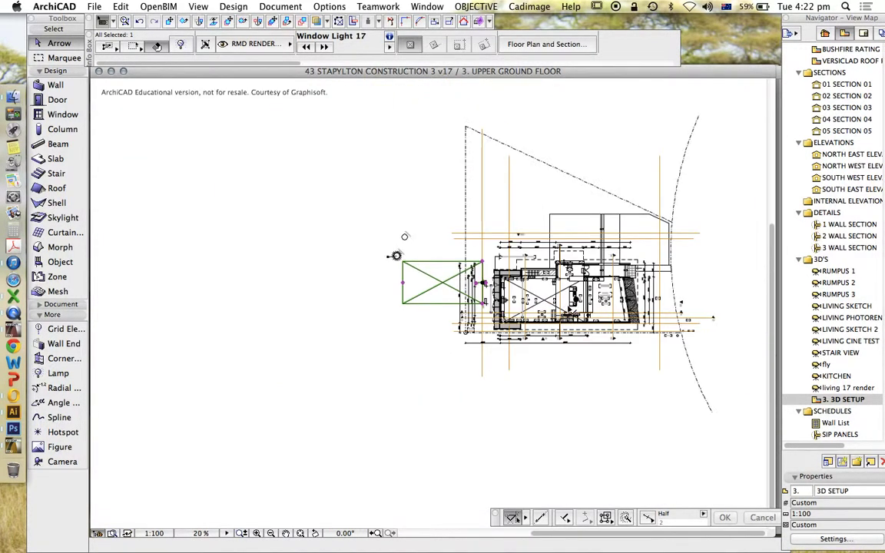
scroll(568, 307, "up", 5)
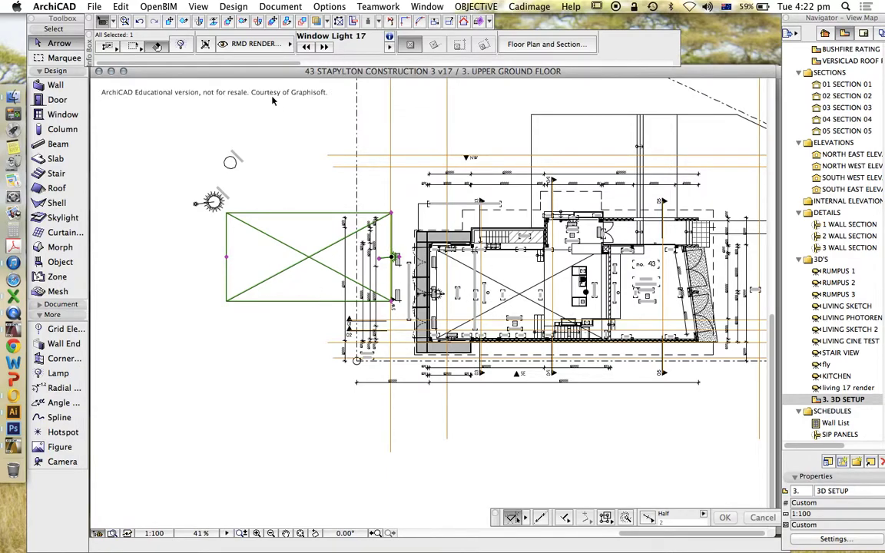
scroll(446, 273, "up", 4)
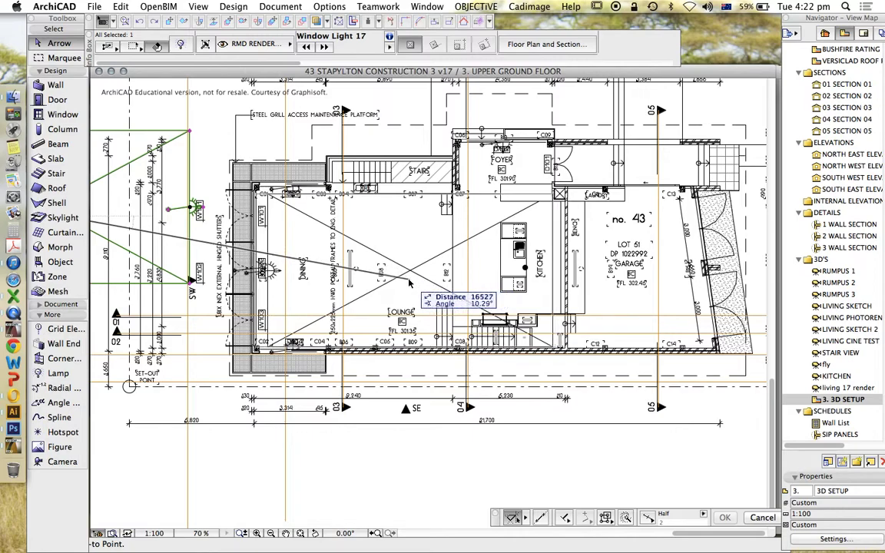
left_click(415, 282)
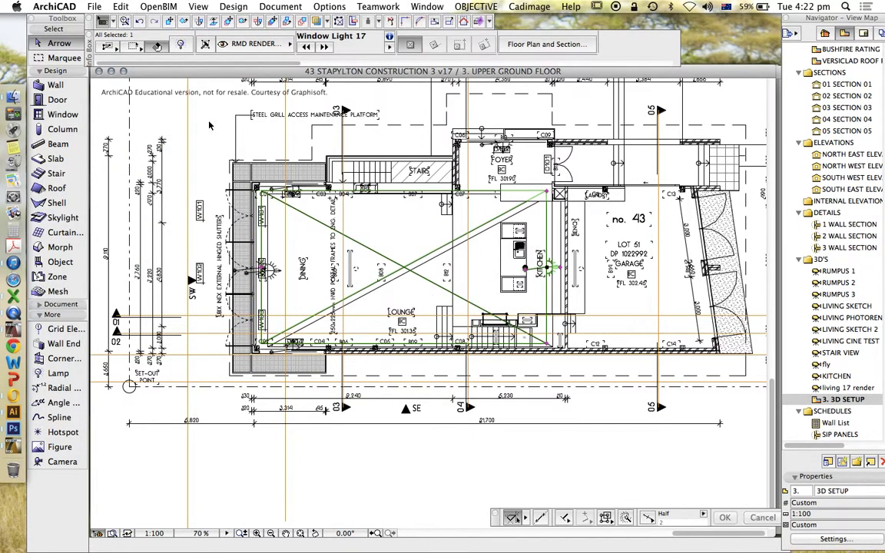
scroll(299, 228, "up", 3)
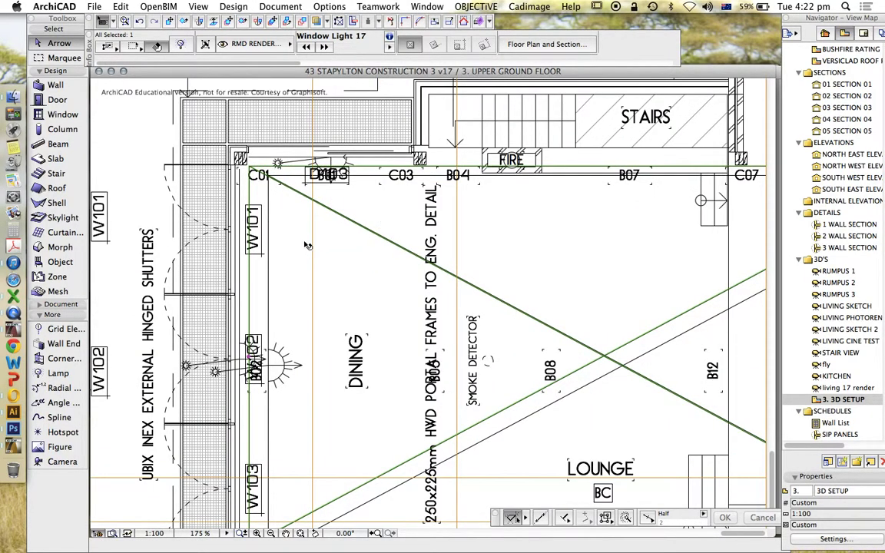
scroll(305, 245, "down", 3)
scroll(217, 382, "down", 2)
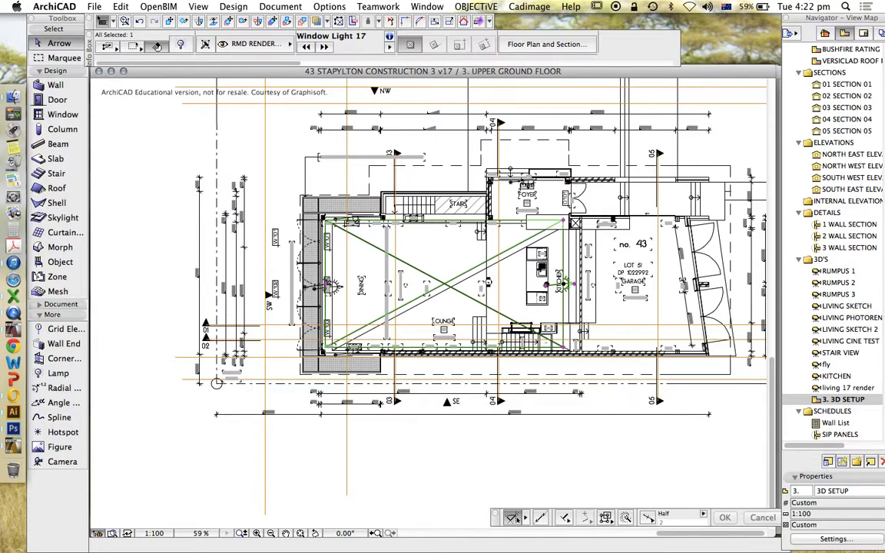
Replace the window light's 2500 height with 10012 in Lamp Selection Settings
left_click(159, 46)
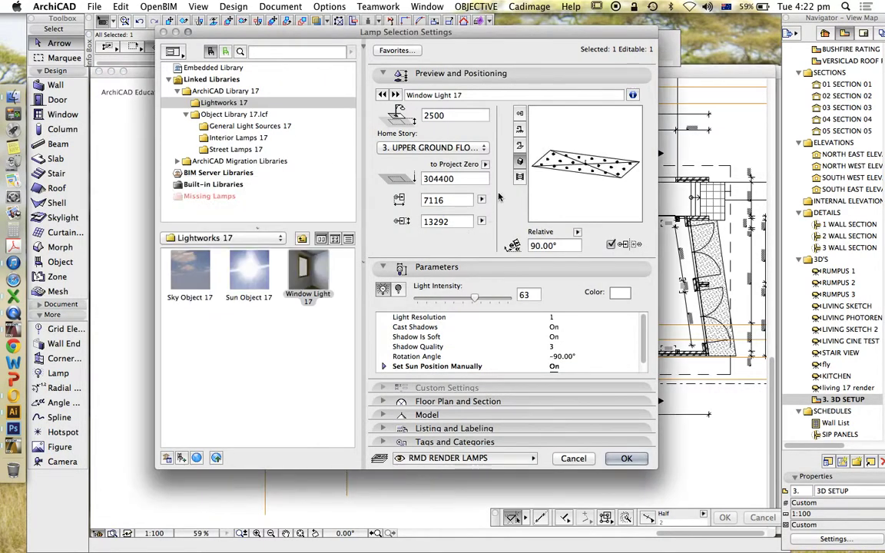
type("2500")
double_click(459, 115)
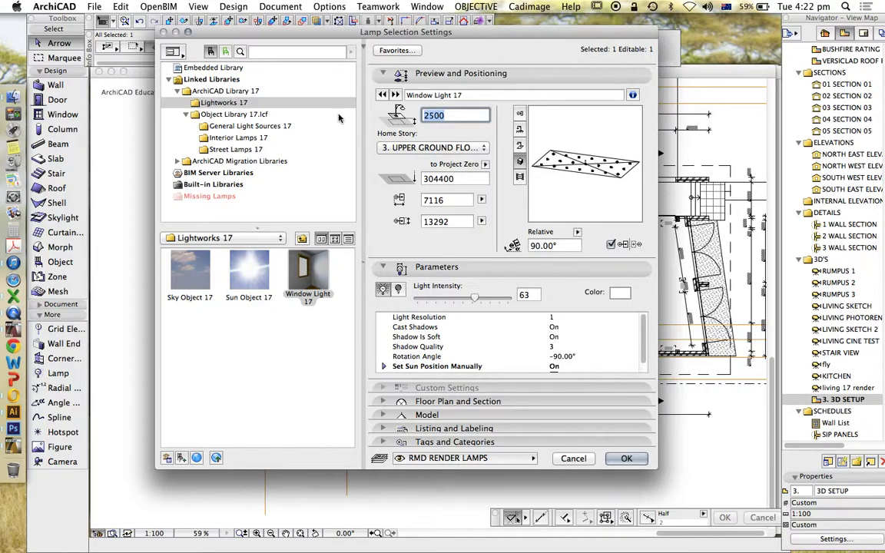
type("100")
type("12")
left_click(626, 459)
Deselect the light, check the living 17 render 3D view, then return to the 3. 3D SETUP plan
left_click(155, 199)
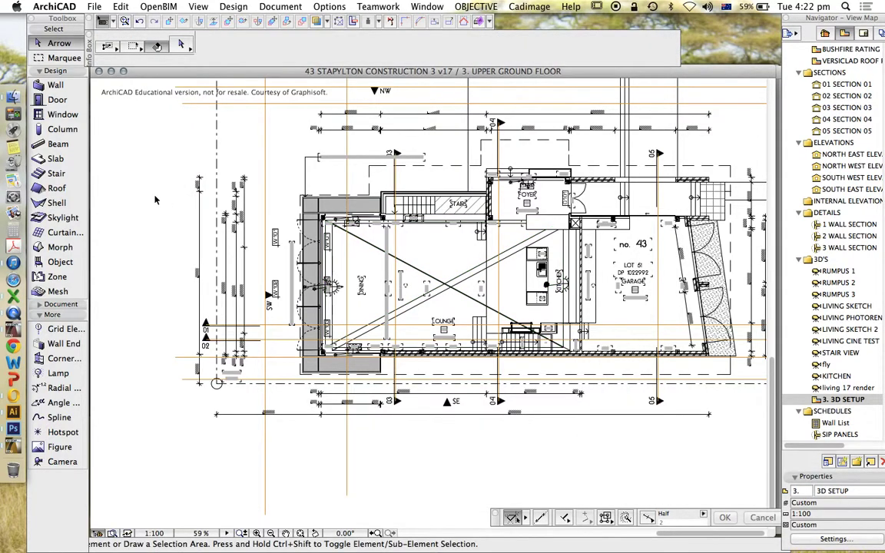
right_click(149, 193)
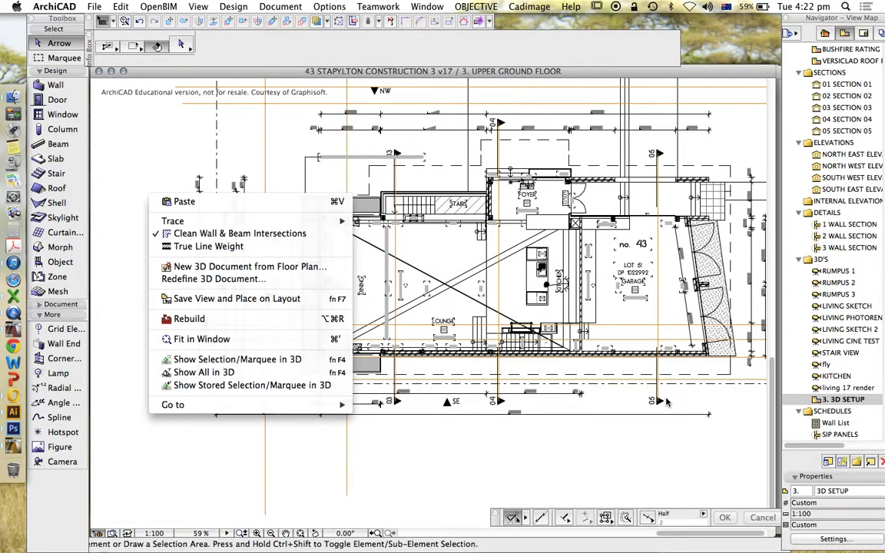
left_click(626, 422)
double_click(837, 387)
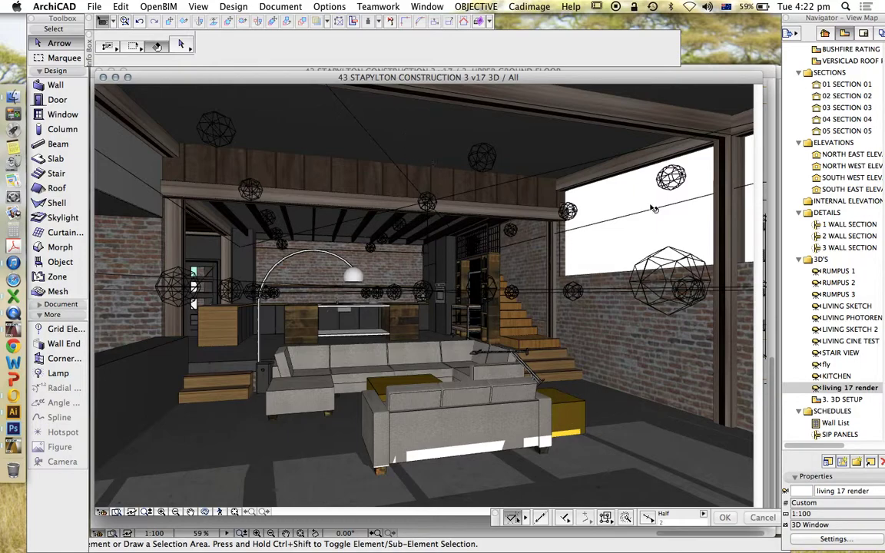
scroll(868, 154, "up", 3)
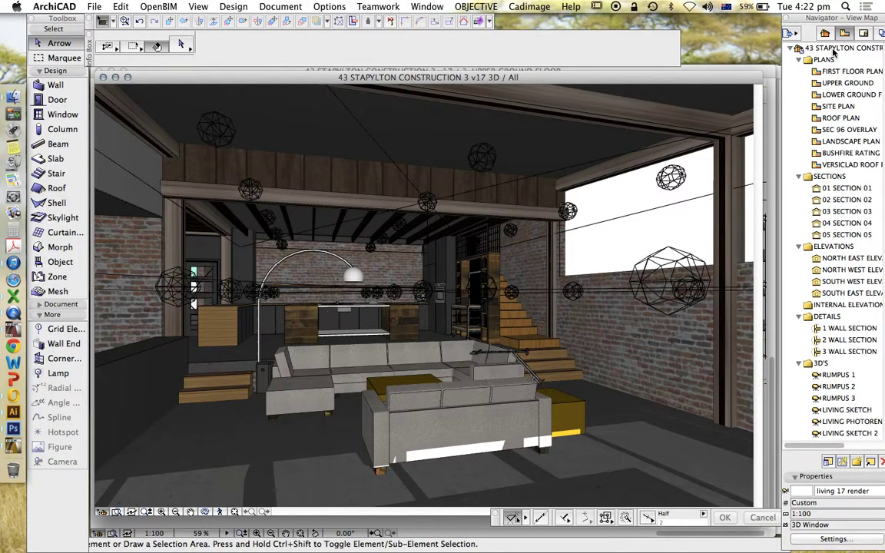
scroll(837, 265, "down", 3)
double_click(838, 400)
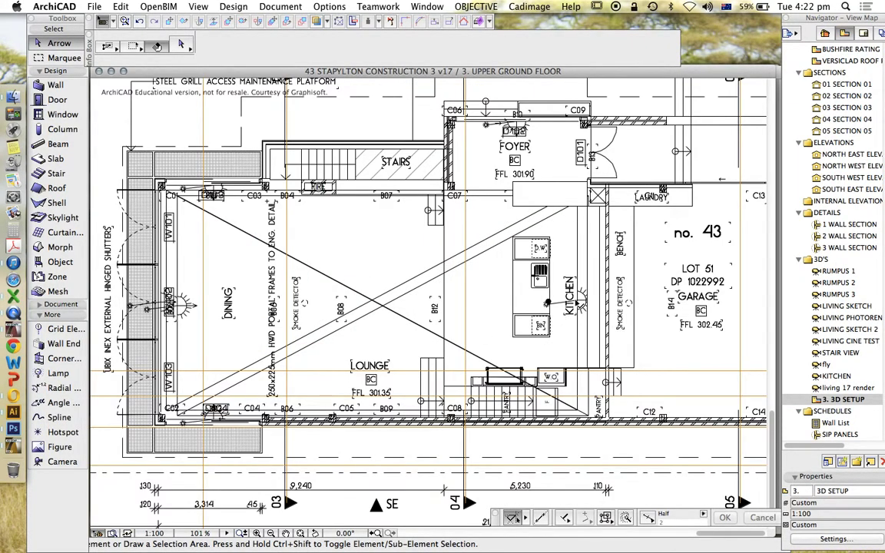
Dim Window Light 17's intensity from 63, entering 30, and reopen the living 17 render view
left_click(590, 338)
left_click(157, 46)
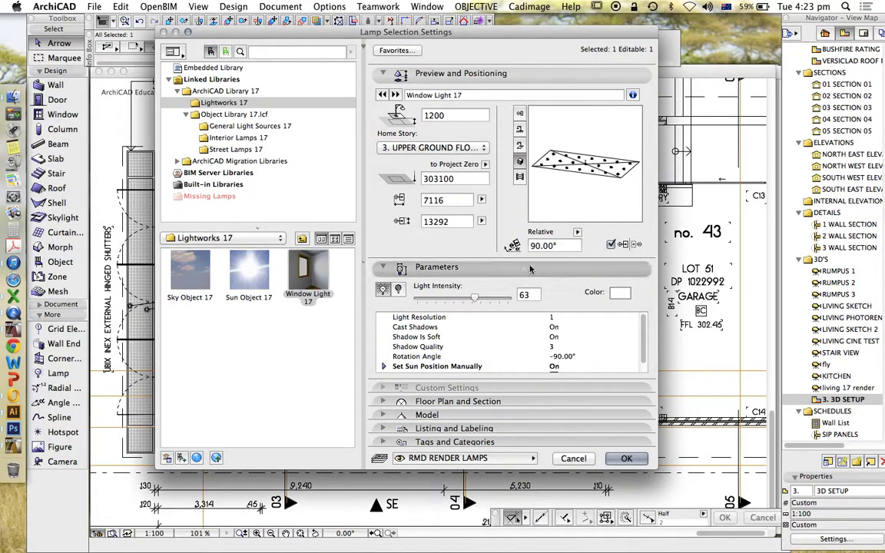
left_click_drag(475, 299, 455, 300)
double_click(524, 295)
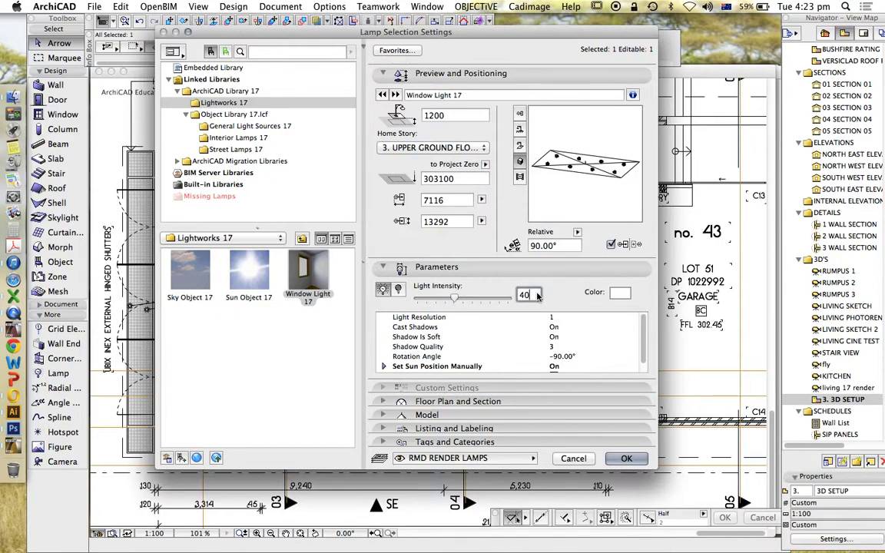
type("30")
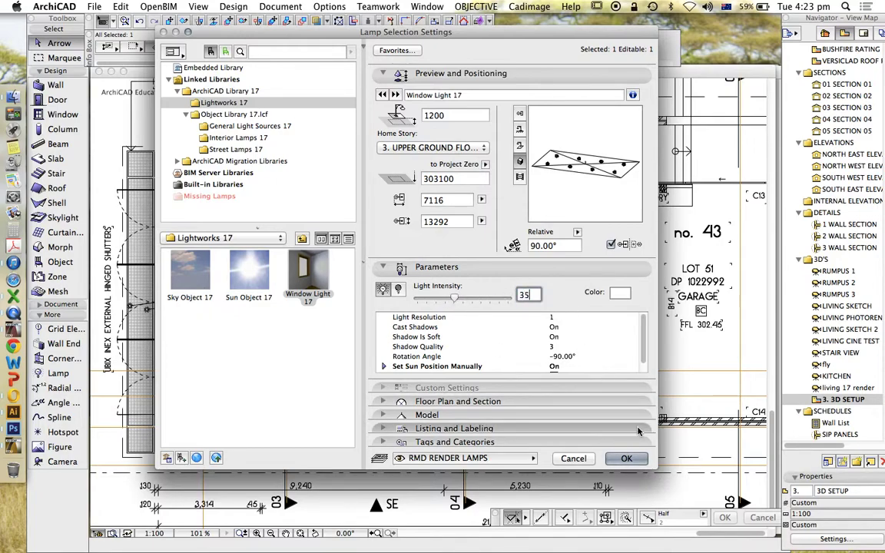
key("Return")
left_click(227, 123)
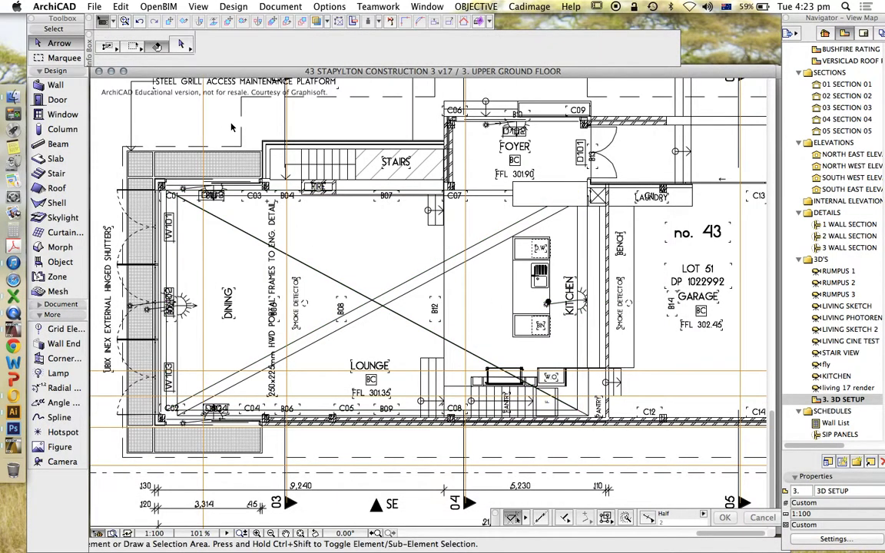
double_click(844, 387)
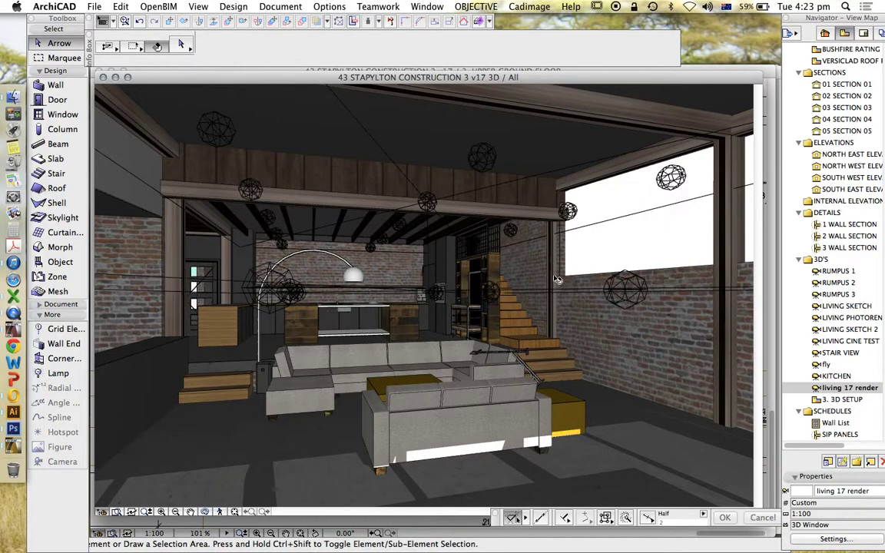
Run a 600x385 PhotoRender Projection of the living 17 render view
left_click(280, 6)
mouse_move(308, 181)
key("super+r")
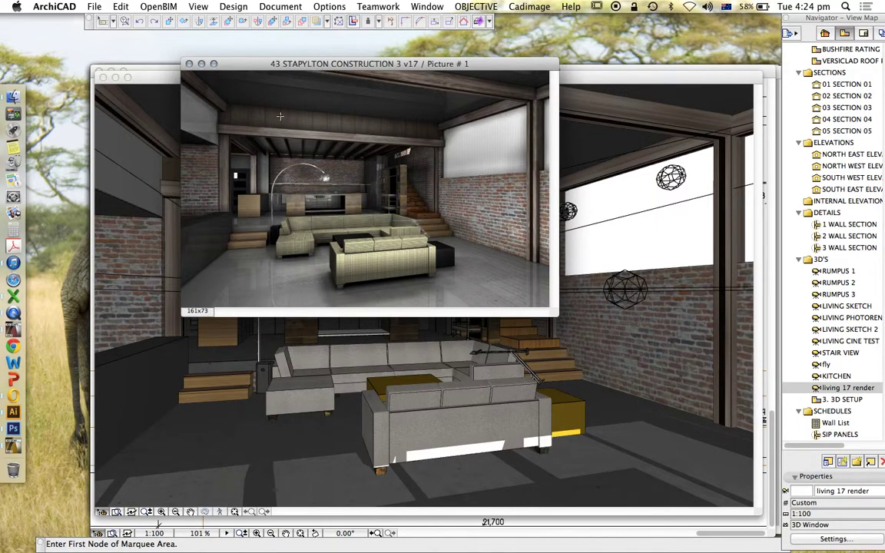
Close the preview and set PhotoRendering Settings to best antialiasing, 72 resolution, 1000 pixel width
left_click(190, 64)
left_click(278, 6)
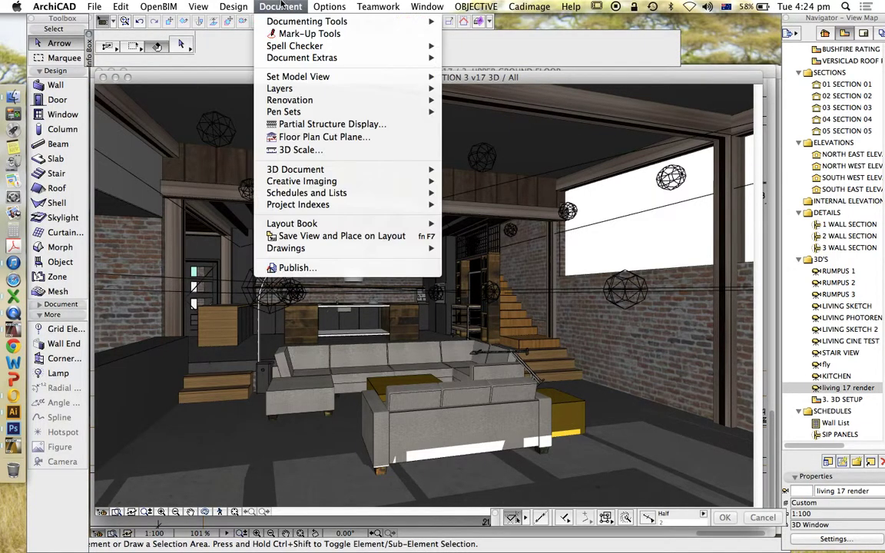
mouse_move(345, 181)
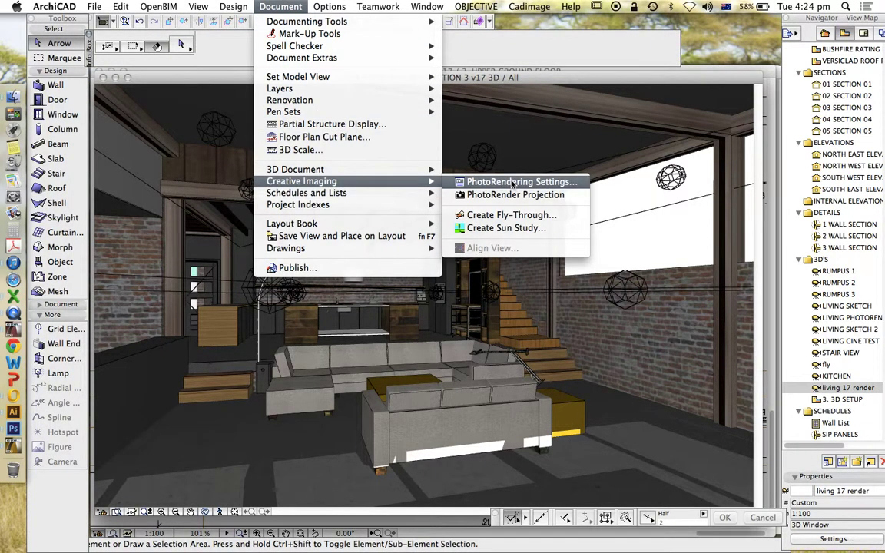
left_click(511, 182)
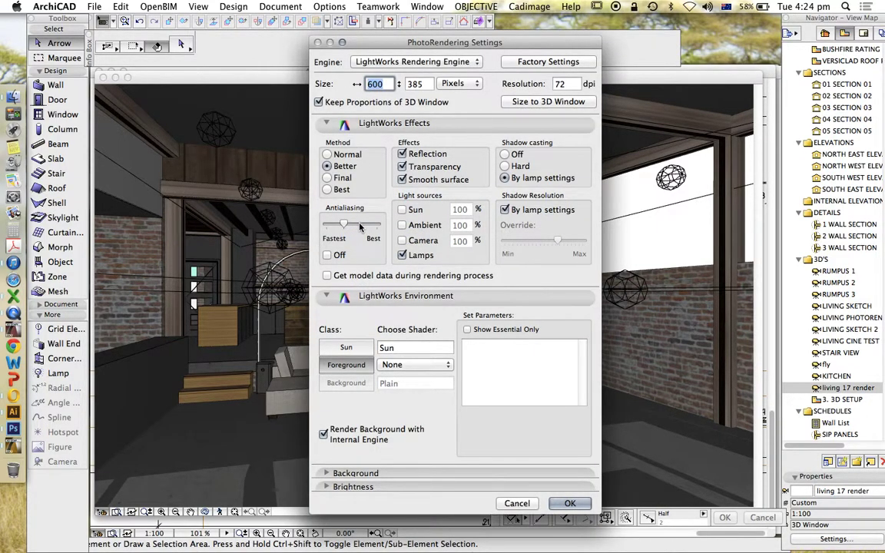
left_click_drag(359, 226, 377, 225)
key("Tab")
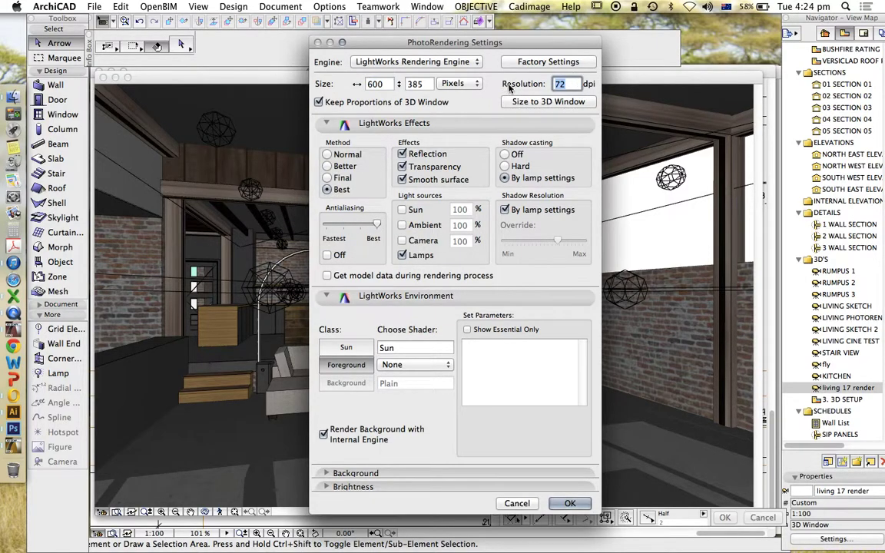
type("150")
key("BackSpace")
key("BackSpace")
key("BackSpace")
type("72")
key("Tab")
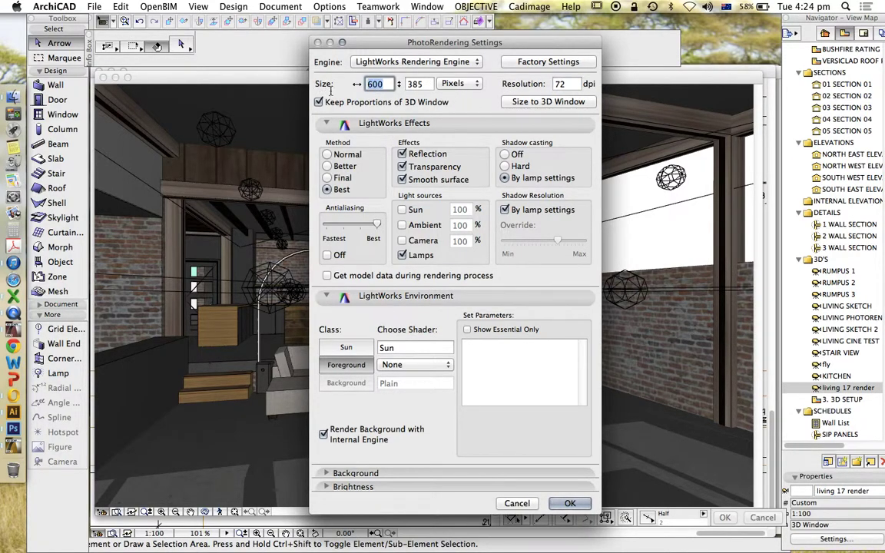
type("1000")
key("Return")
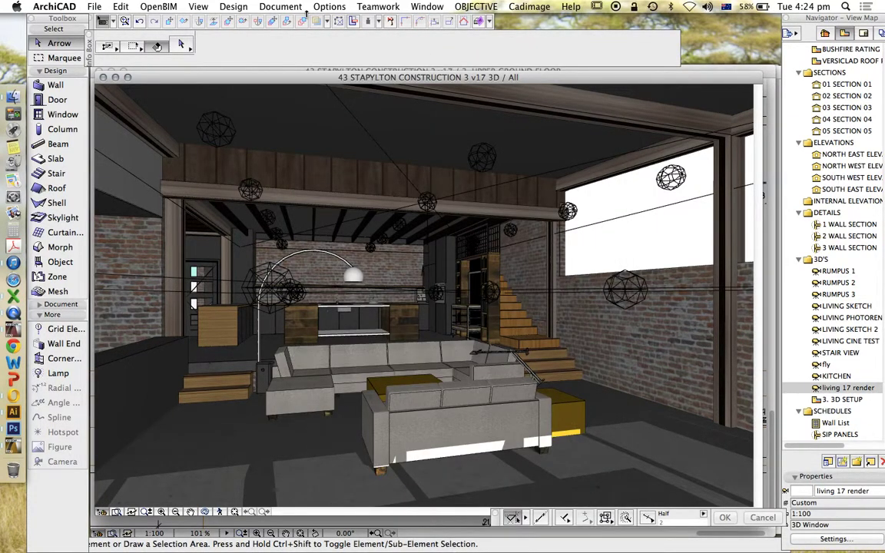
Start the 1000x642 PhotoRender Projection and move its picture window down-left
left_click(270, 6)
mouse_move(299, 181)
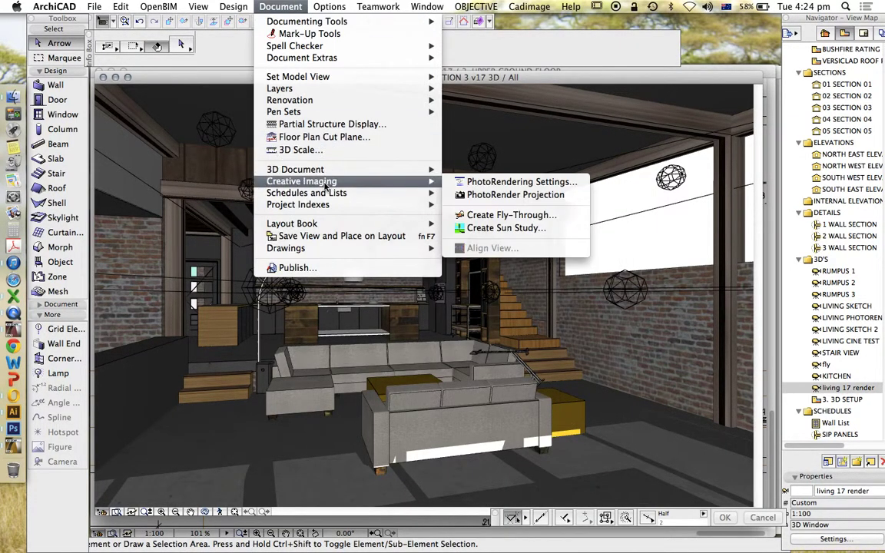
left_click(482, 197)
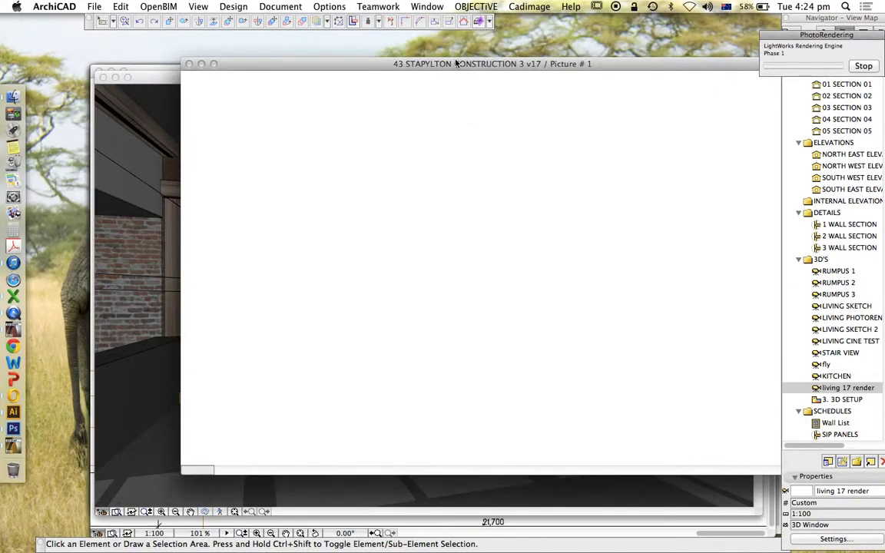
left_click_drag(411, 63, 378, 82)
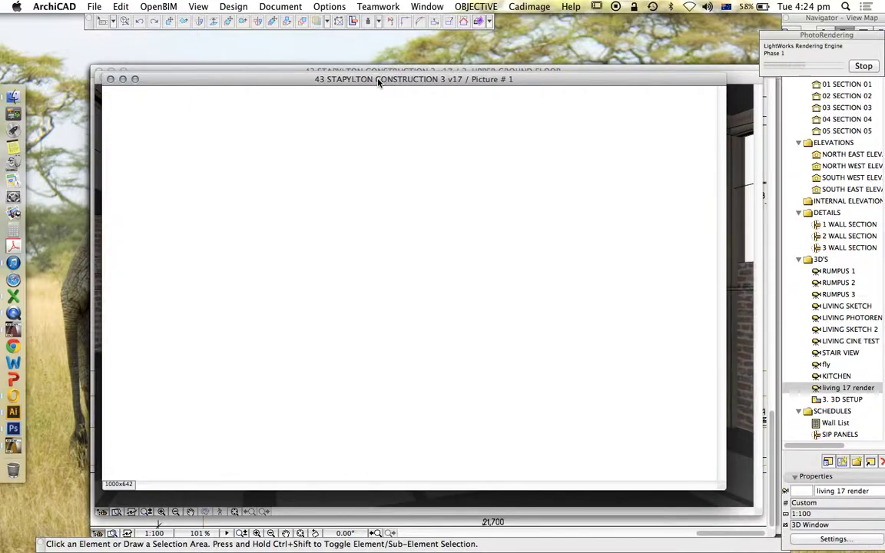